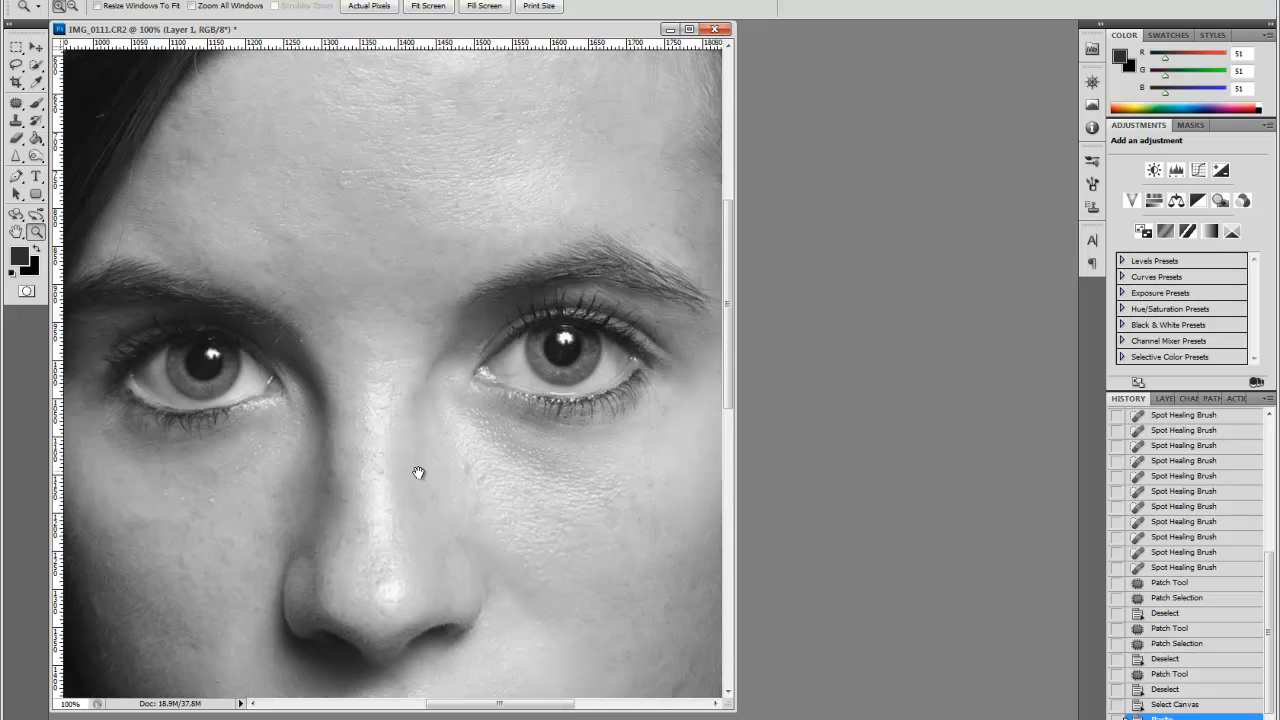
# Step: Widen the image window so both eyes and more of the face and hair fit at 100% zoom
pyautogui.moveTo(460, 560); pyautogui.dragTo(491, 371)
pyautogui.moveTo(733, 638); pyautogui.dragTo(905, 630)
pyautogui.moveTo(686, 567); pyautogui.dragTo(772, 450)
pyautogui.moveTo(613, 378); pyautogui.dragTo(591, 405)
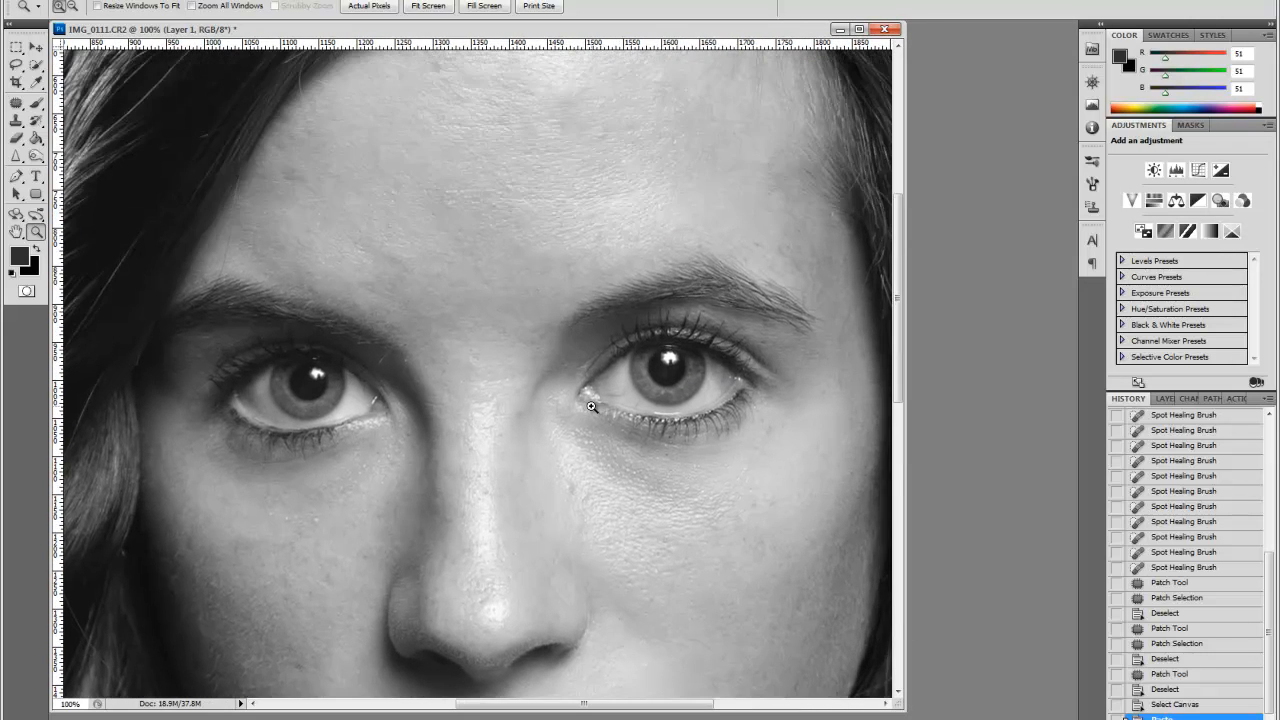
# Step: Examine the skin texture on the forehead, eyes, nose, cheeks and lips at 100%, and finish with the whole portrait
pyautogui.moveTo(599, 545); pyautogui.dragTo(575, 442)
pyautogui.moveTo(598, 320); pyautogui.dragTo(506, 257)
pyautogui.moveTo(483, 404); pyautogui.dragTo(541, 321)
pyautogui.moveTo(397, 305); pyautogui.dragTo(531, 486)
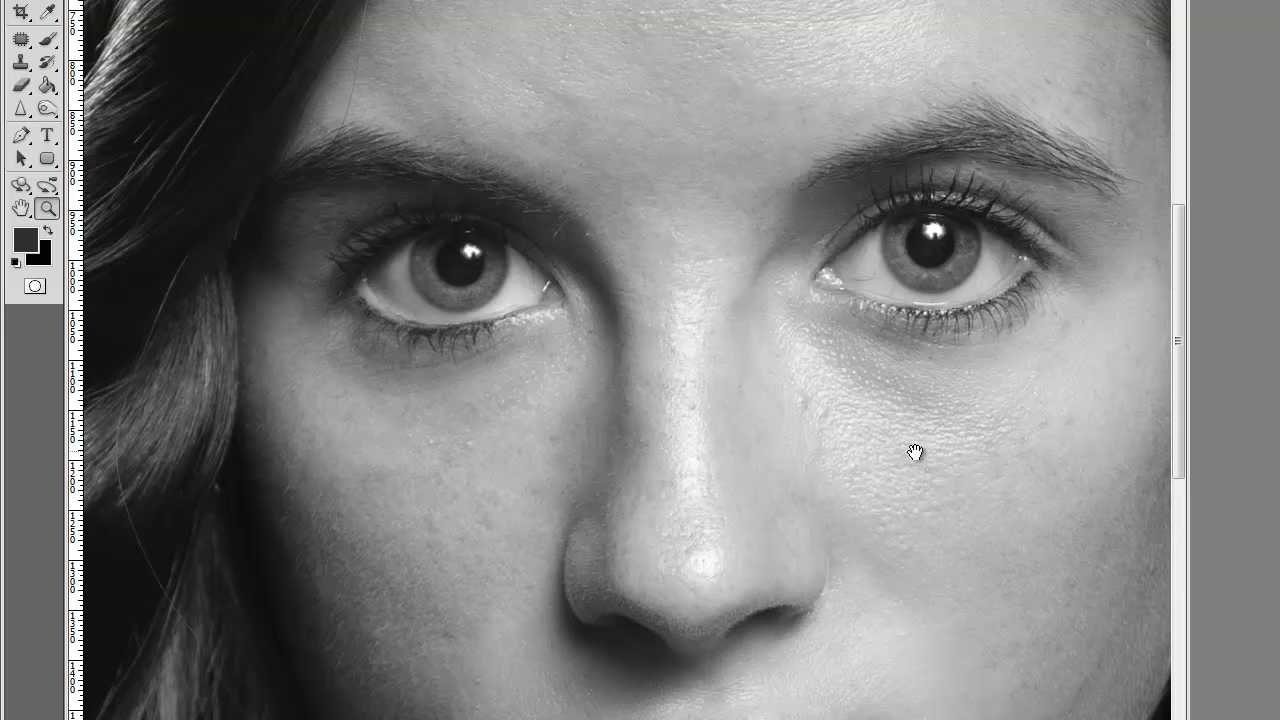
pyautogui.moveTo(908, 451); pyautogui.dragTo(837, 614)
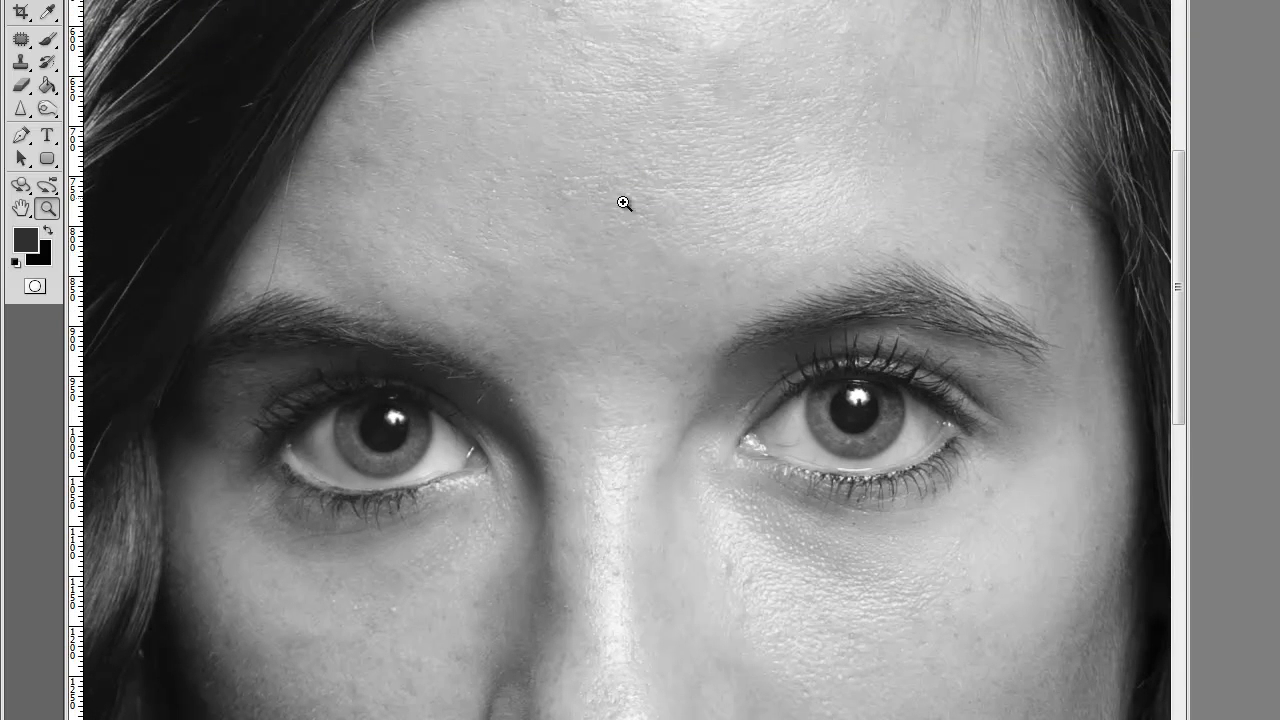
pyautogui.moveTo(700, 248); pyautogui.dragTo(673, 114)
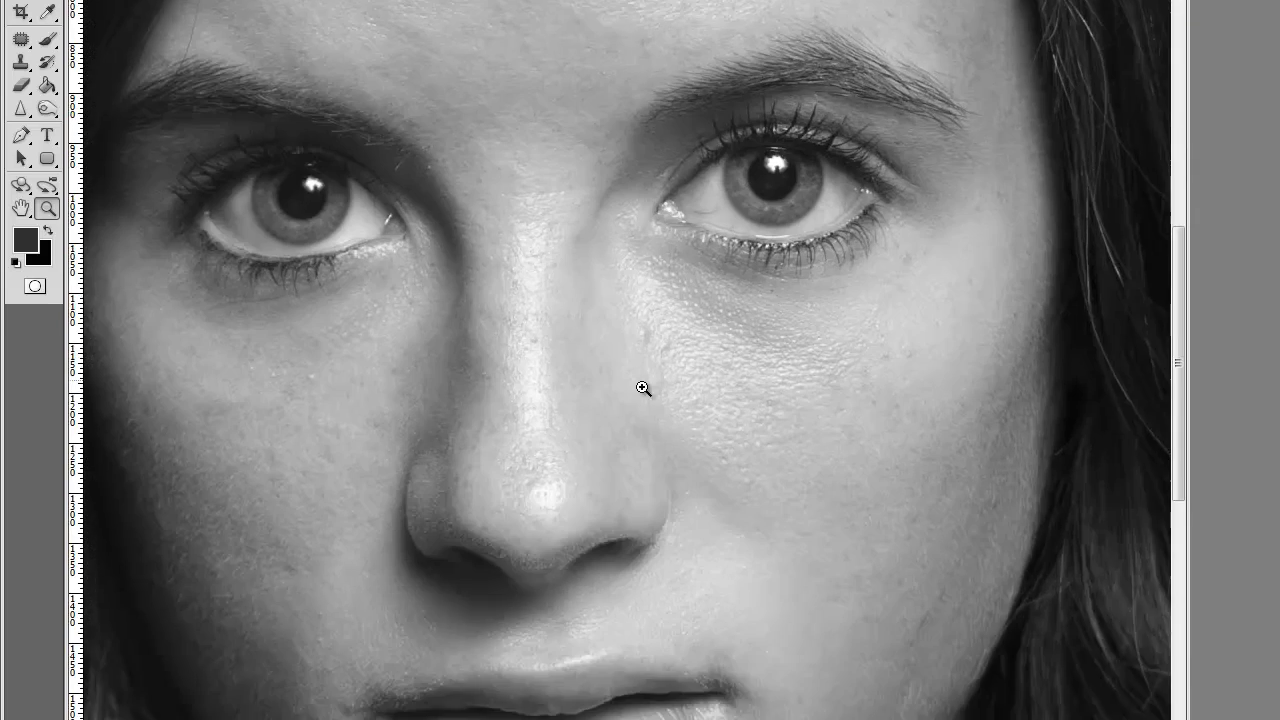
pyautogui.moveTo(926, 484); pyautogui.dragTo(877, 334)
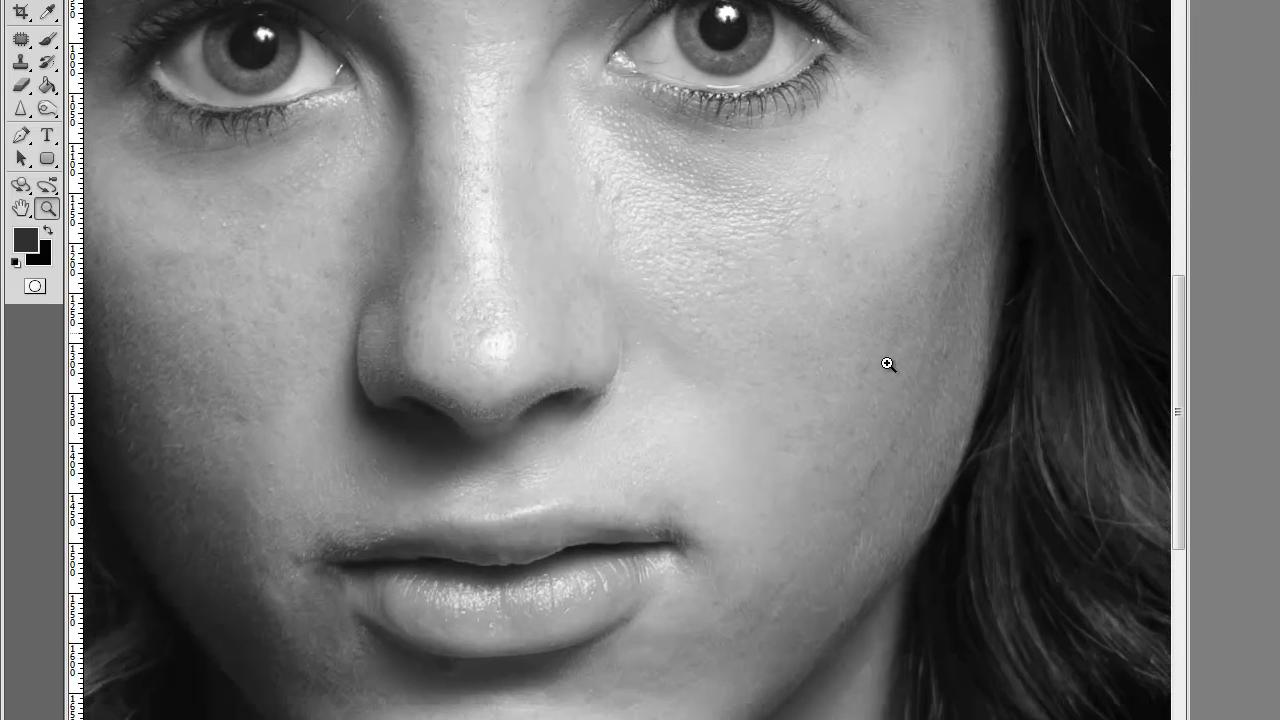
pyautogui.moveTo(768, 400); pyautogui.dragTo(903, 380)
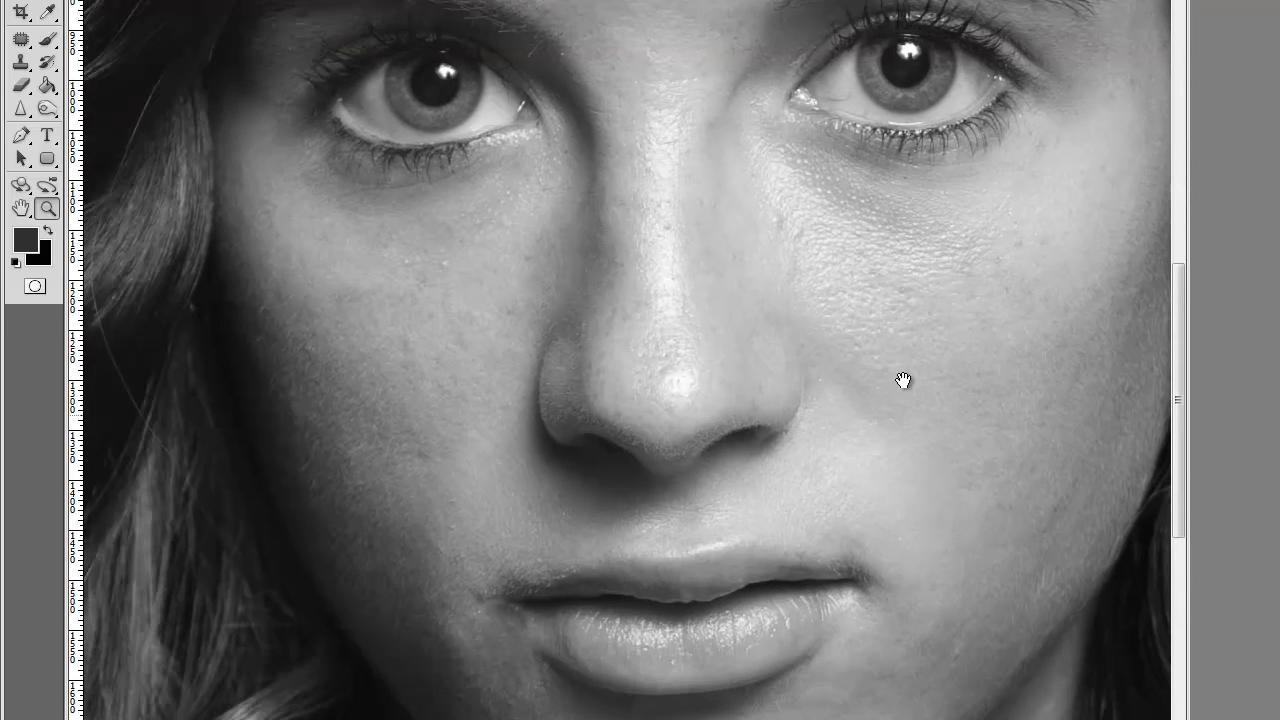
pyautogui.moveTo(894, 557); pyautogui.dragTo(880, 657)
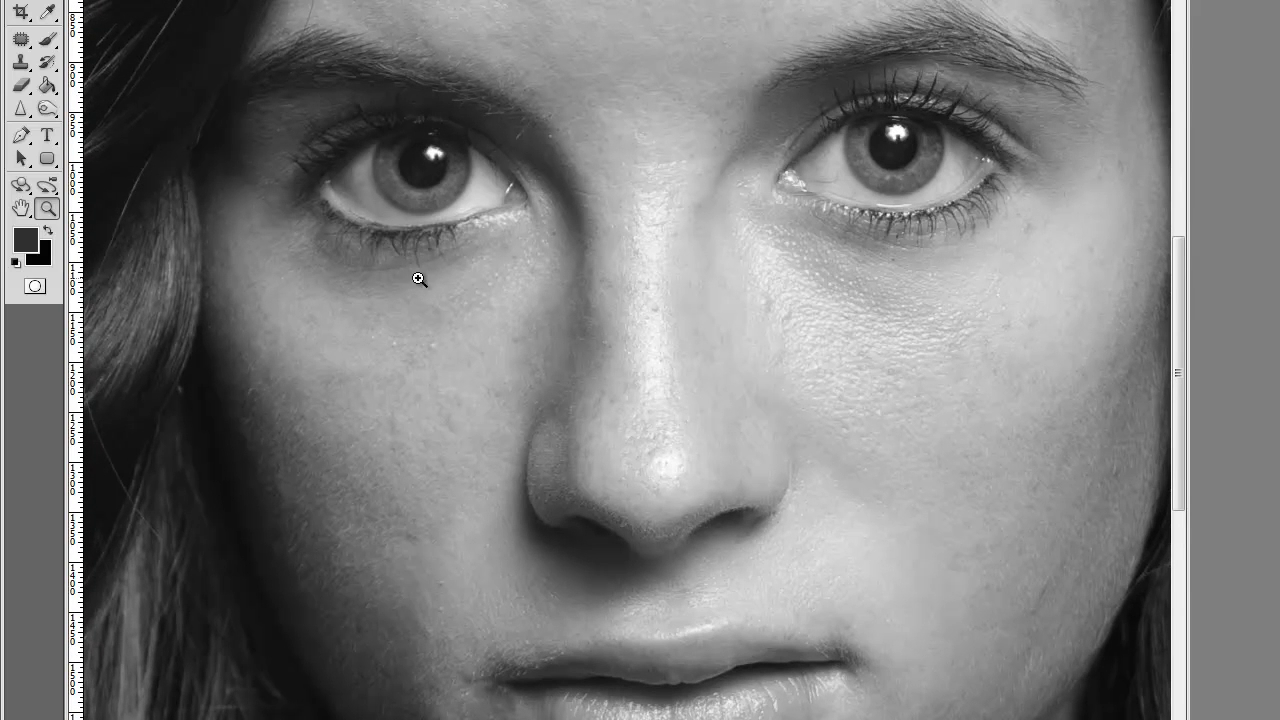
pyautogui.moveTo(604, 551); pyautogui.dragTo(398, 568)
pyautogui.scroll(3, 843, 477)
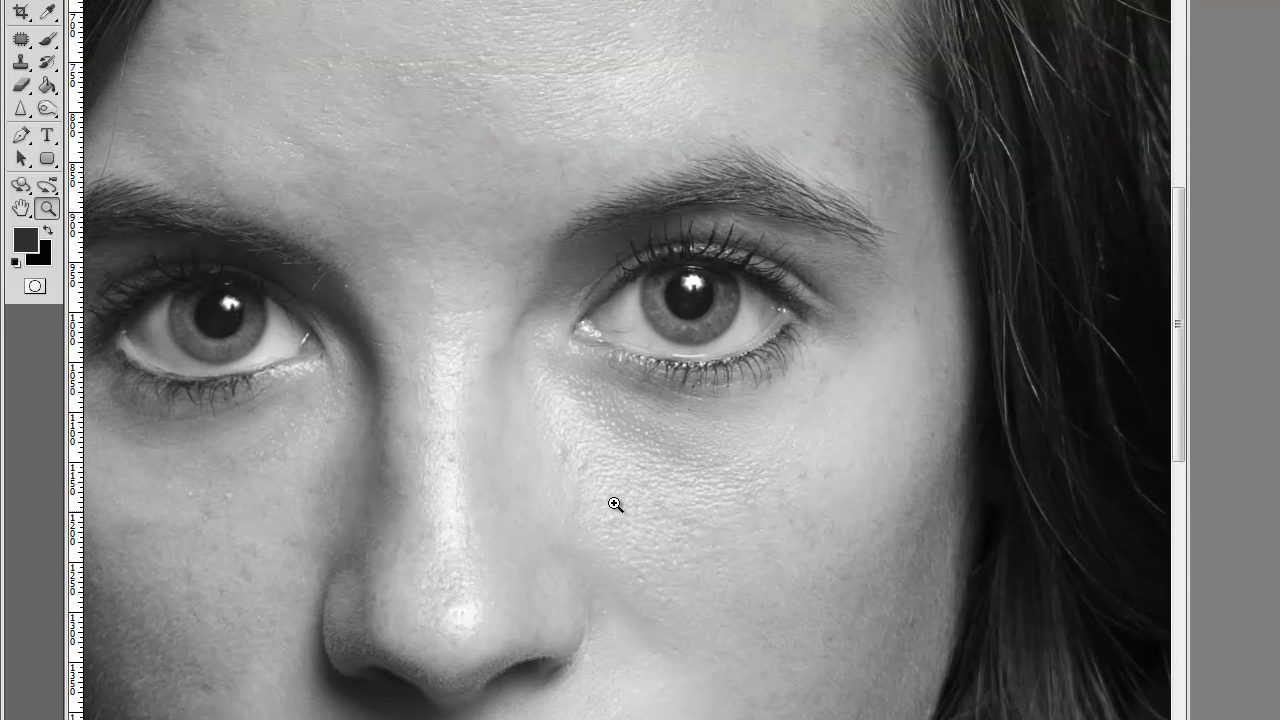
pyautogui.moveTo(840, 257); pyautogui.dragTo(886, 275)
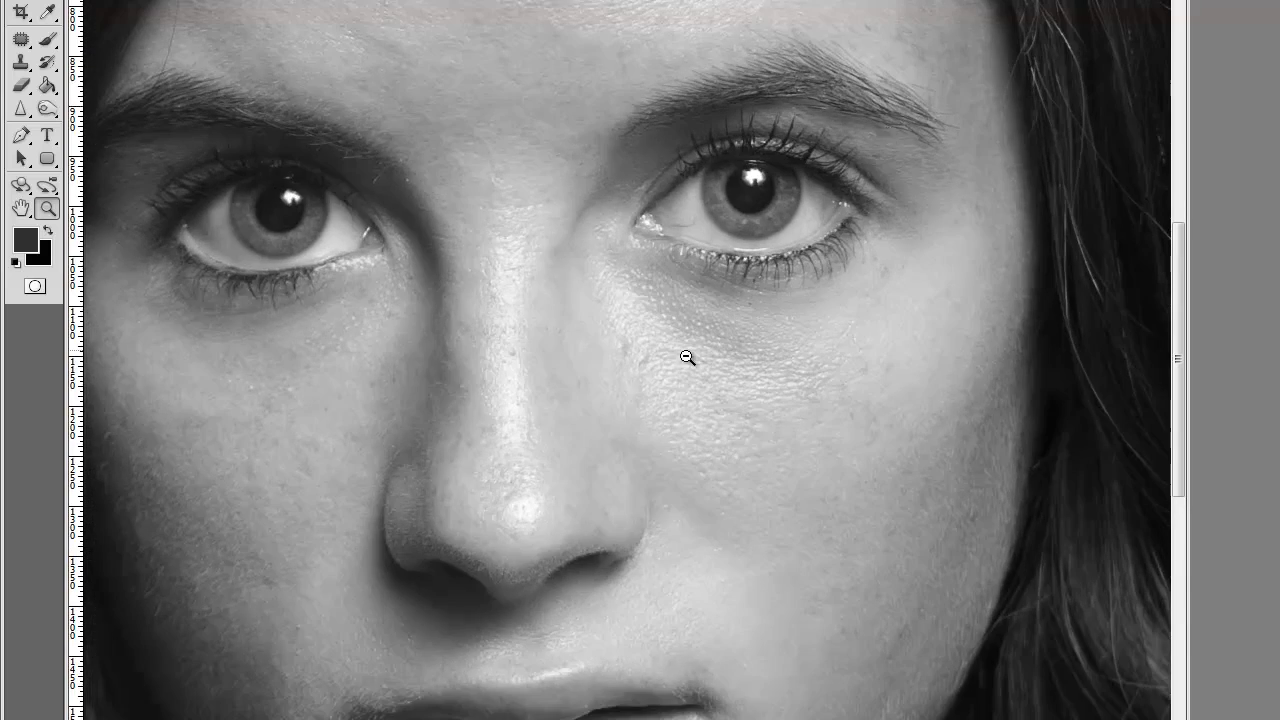
pyautogui.keyDown('alt'); pyautogui.click(586, 415); pyautogui.keyUp('alt')
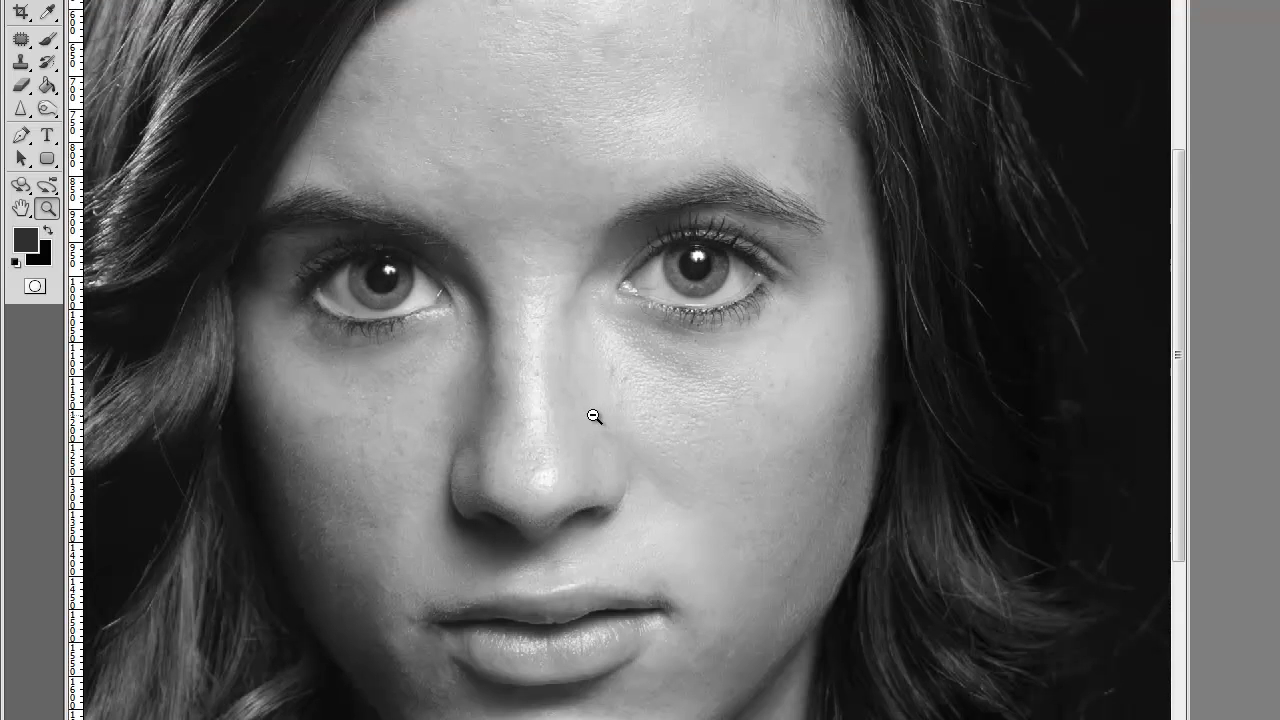
pyautogui.keyDown('alt'); pyautogui.click(664, 386); pyautogui.keyUp('alt')
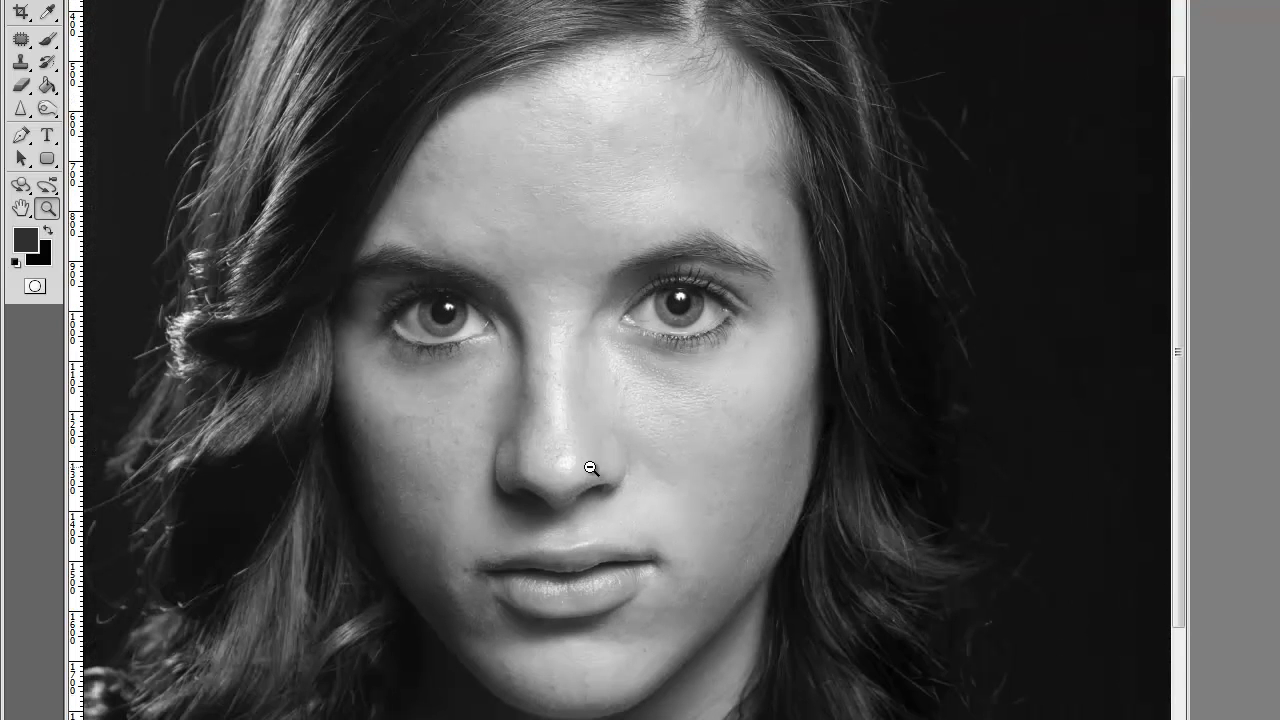
pyautogui.keyDown('alt'); pyautogui.click(590, 468); pyautogui.keyUp('alt')
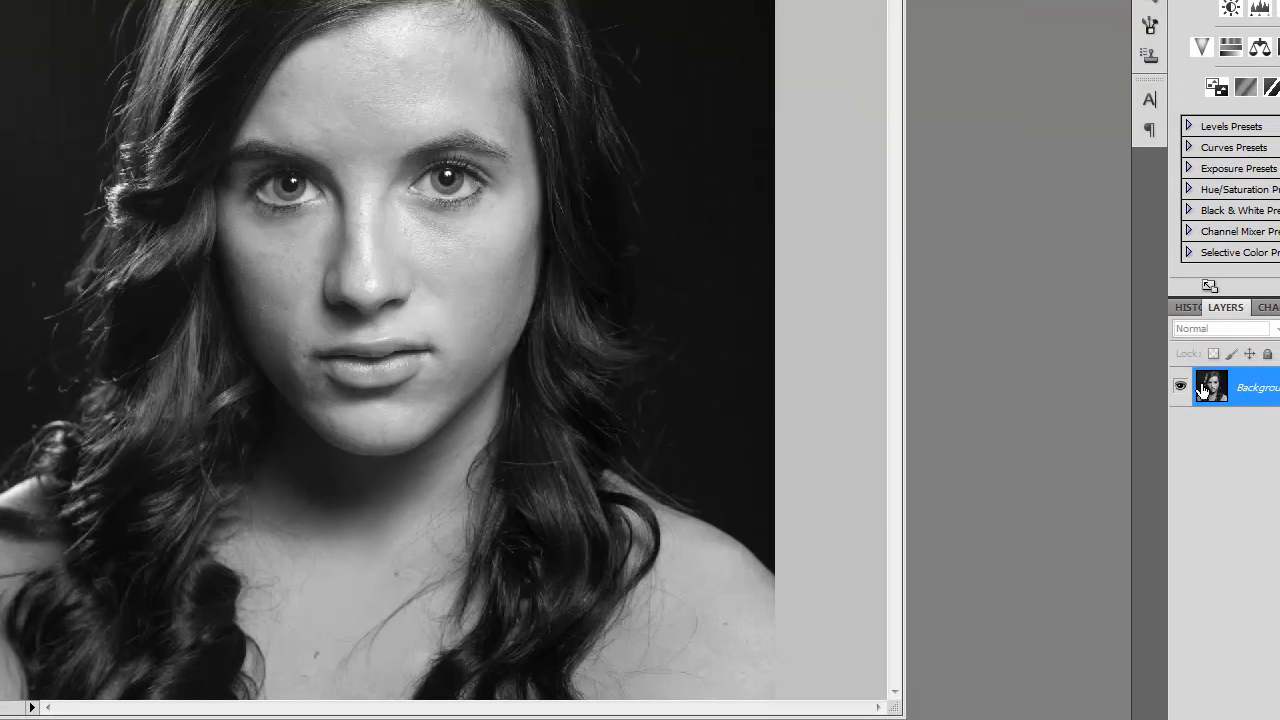
# Step: Select the whole canvas and duplicate the Background layer onto a new layer
pyautogui.rightClick(1277, 389)
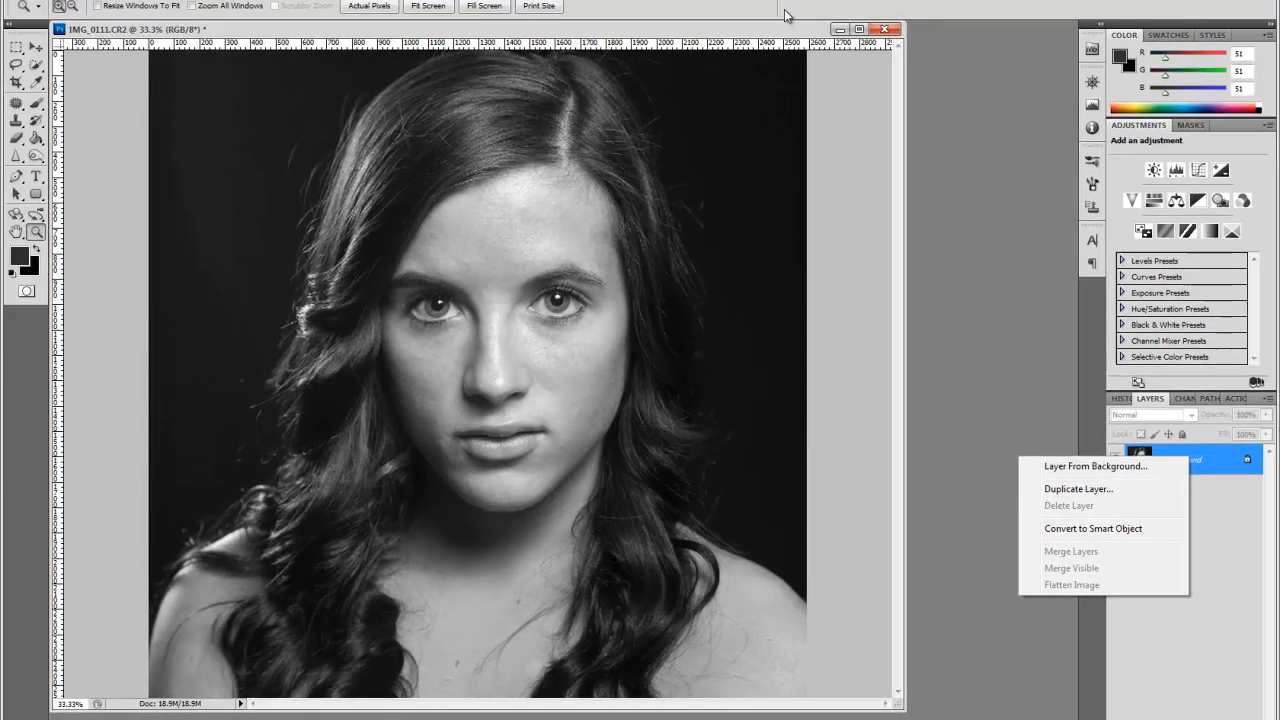
pyautogui.click(783, 29)
pyautogui.hotkey('ctrl', 'a')
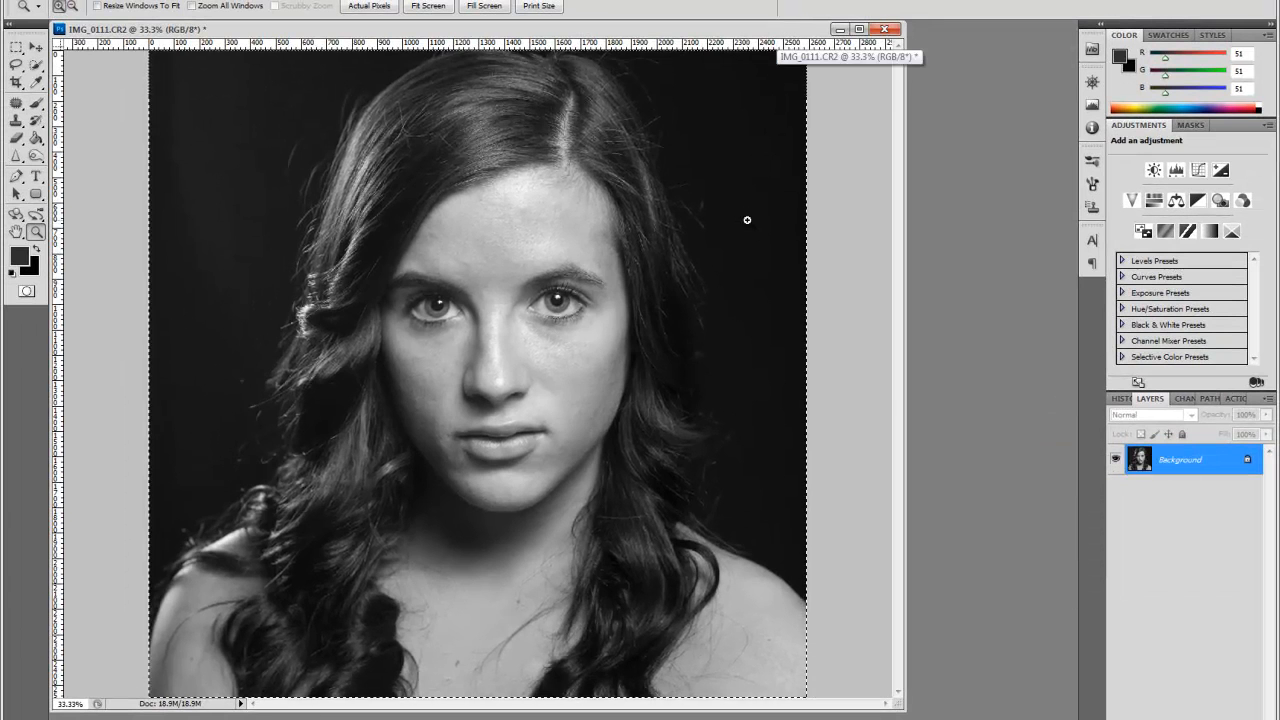
pyautogui.hotkey('ctrl', 'j')
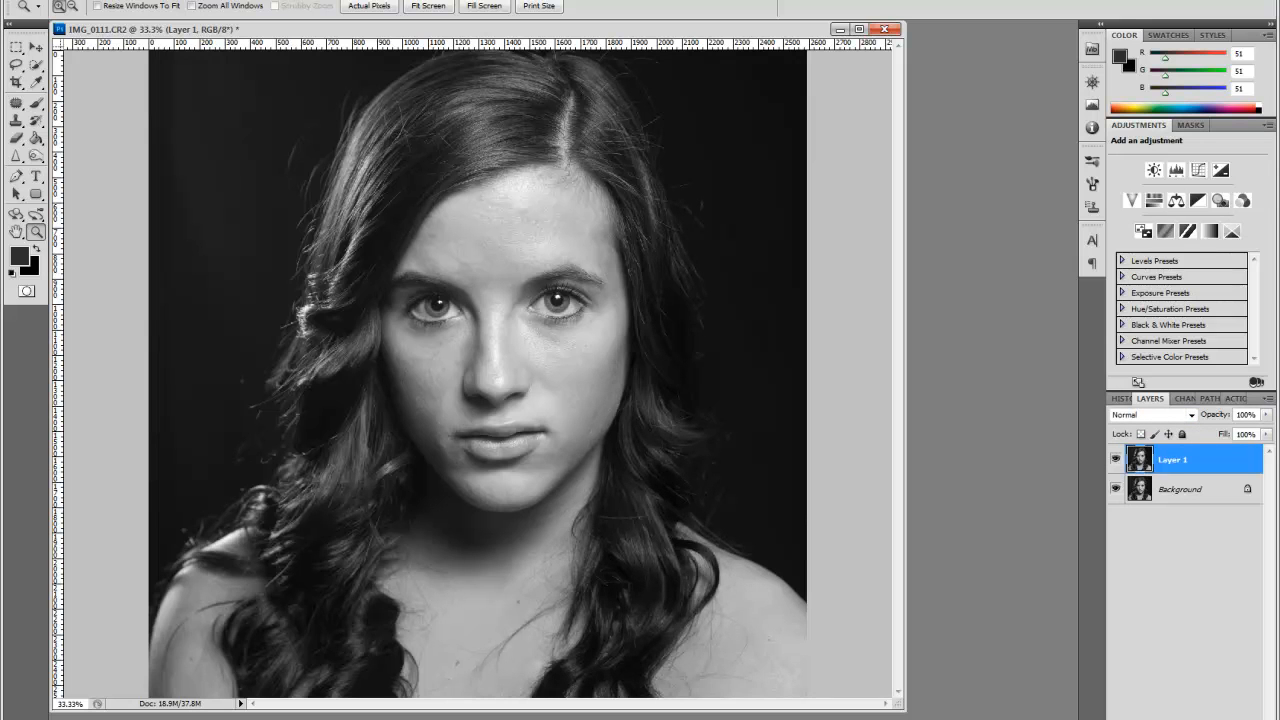
# Step: Start the Surface Blur filter on Layer 1 and centre its preview on the inner corner of the eye
pyautogui.click(214, 0)
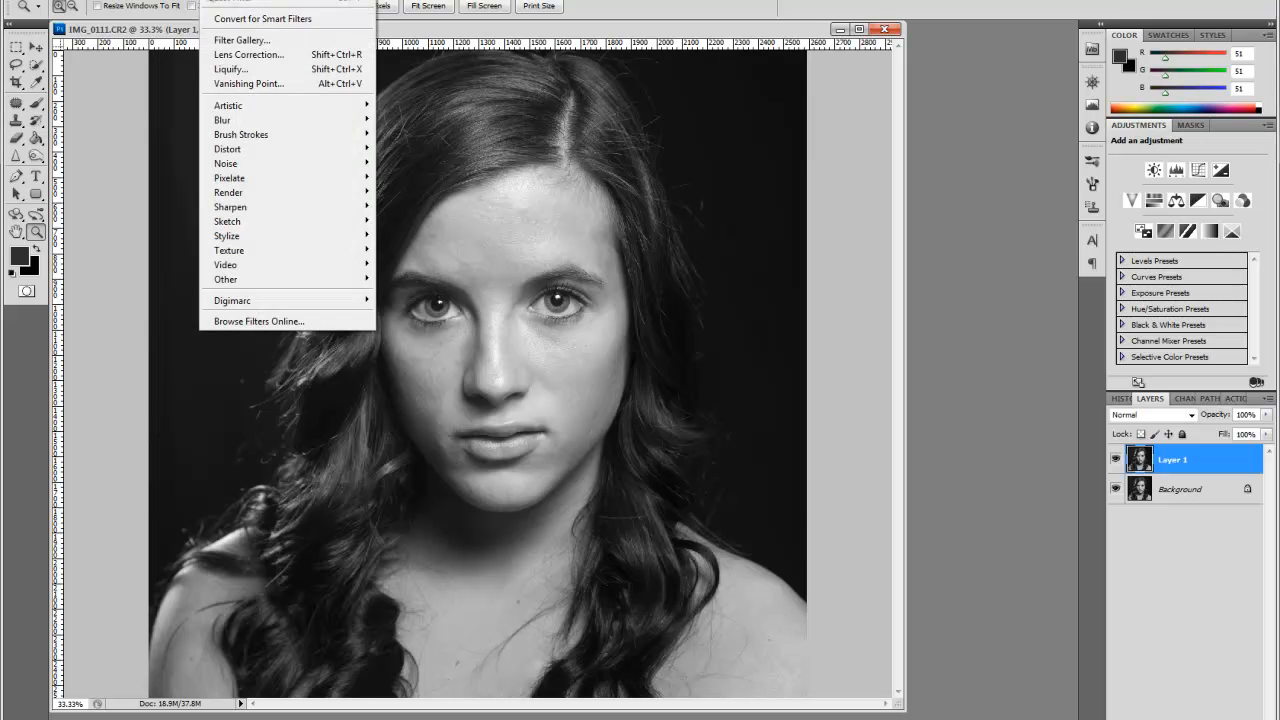
pyautogui.moveTo(240, 120)
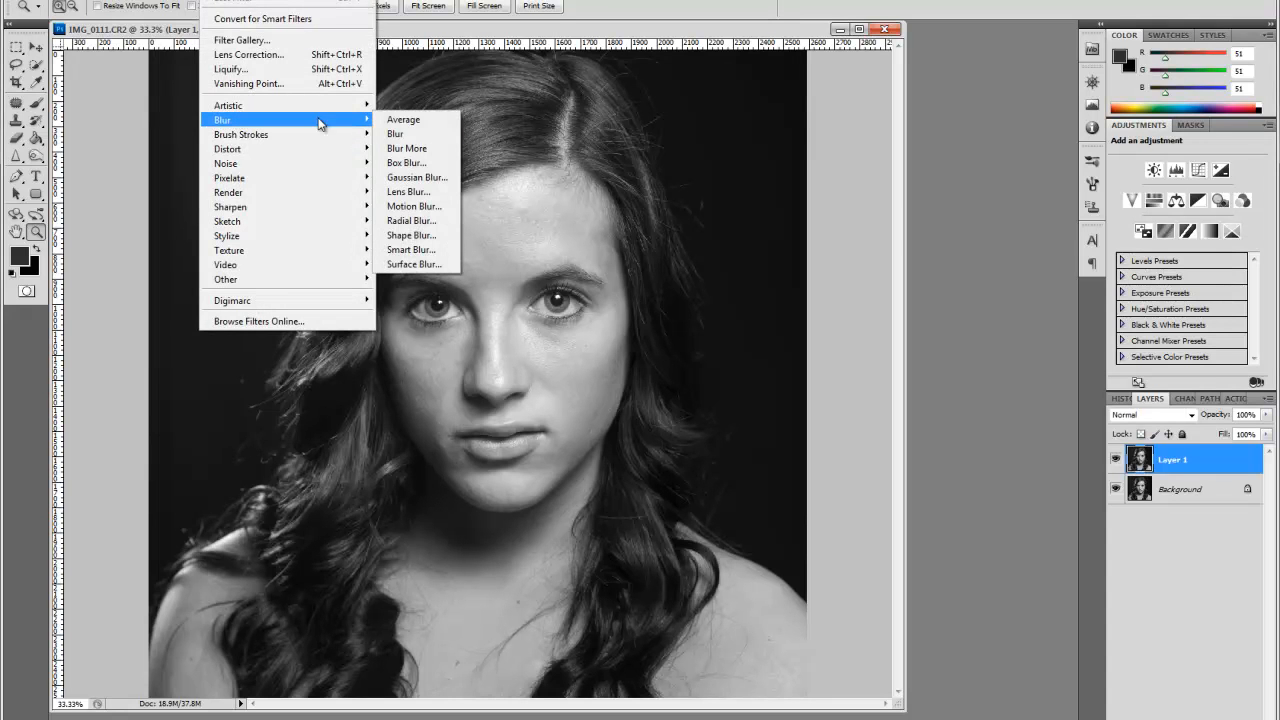
pyautogui.click(422, 265)
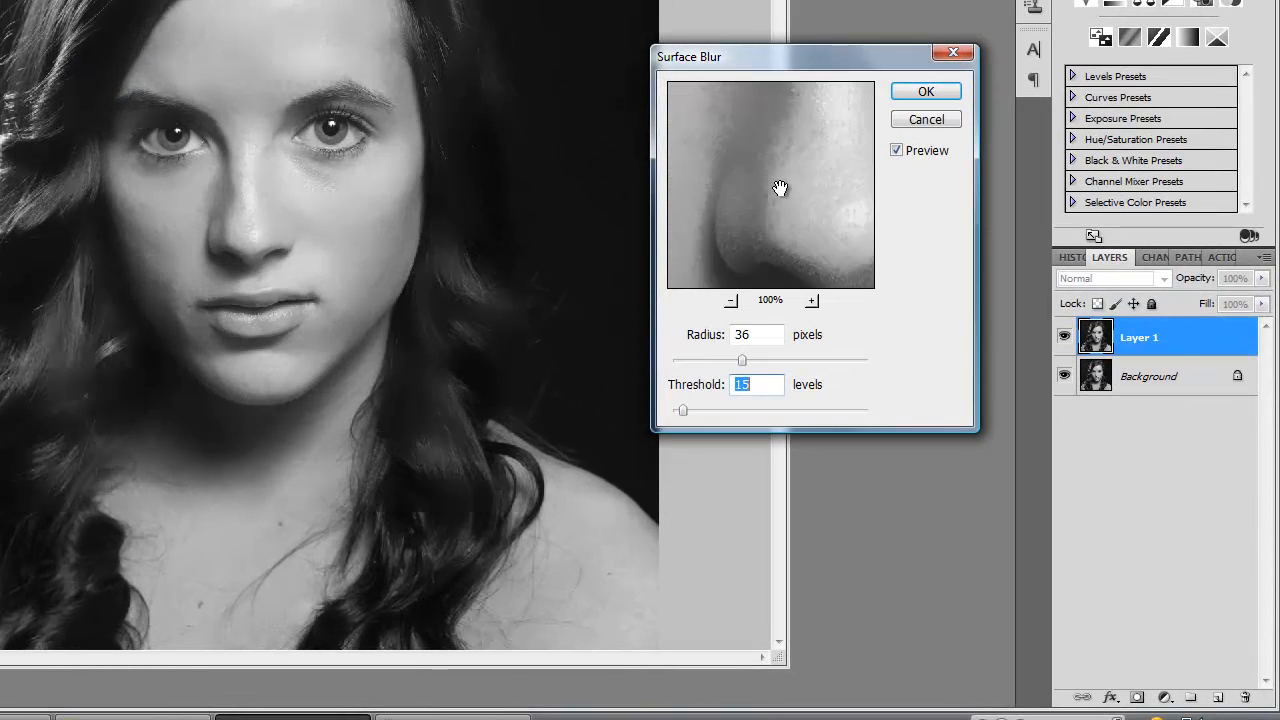
pyautogui.moveTo(785, 176); pyautogui.dragTo(779, 284)
pyautogui.moveTo(780, 146); pyautogui.dragTo(814, 114)
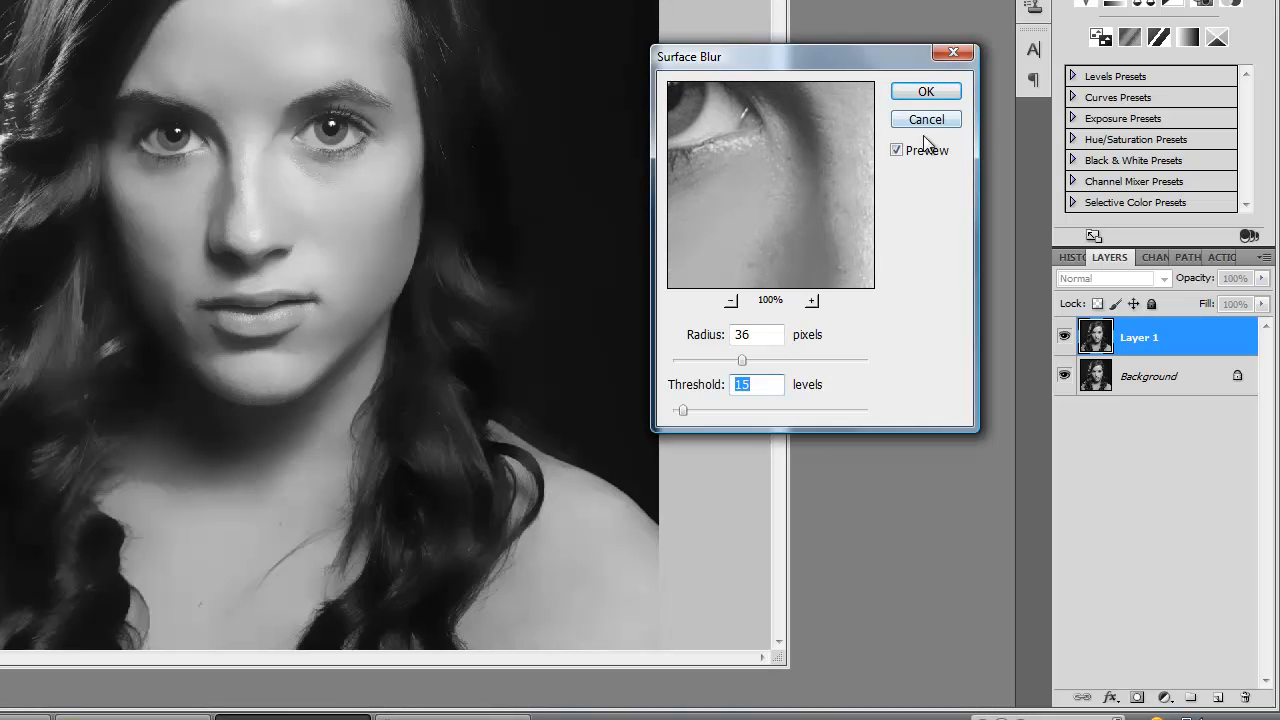
# Step: Compare the face at 100% zoom with and without the Surface Blur preview
pyautogui.click(896, 150)
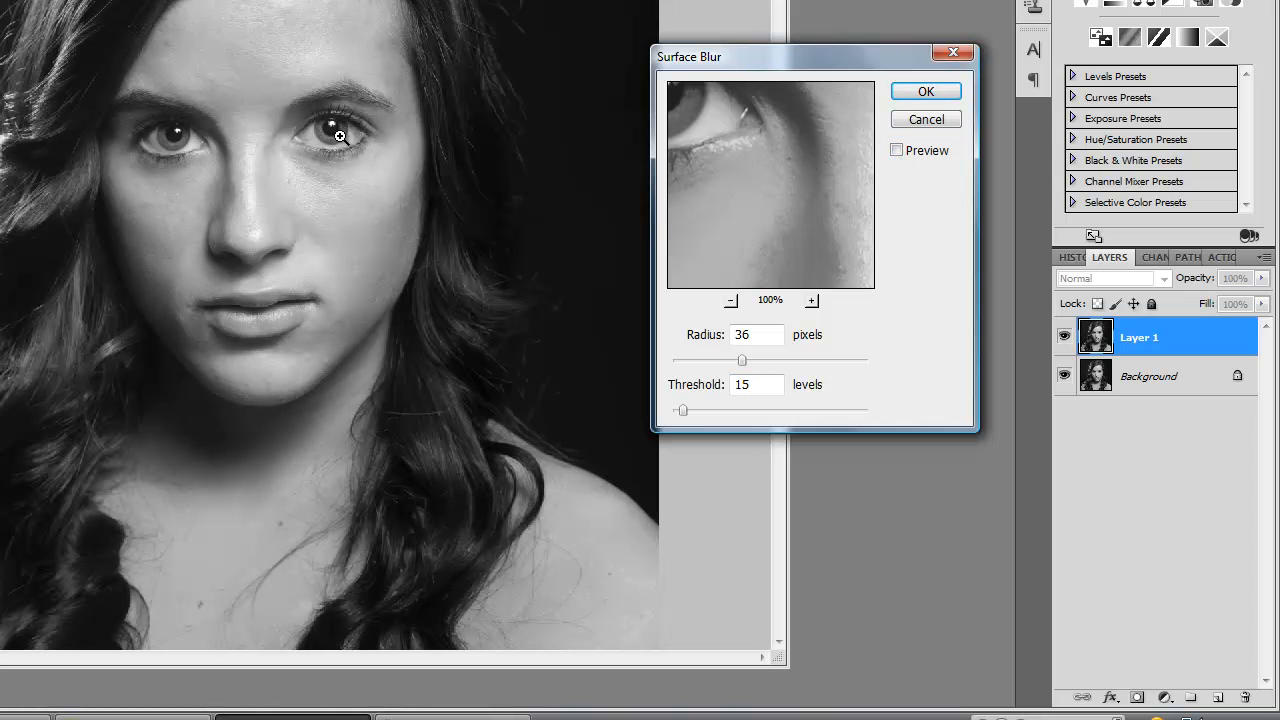
pyautogui.keyDown('ctrl'); pyautogui.click(257, 151); pyautogui.keyUp('ctrl')
pyautogui.keyDown('ctrl'); pyautogui.click(257, 151); pyautogui.keyUp('ctrl')
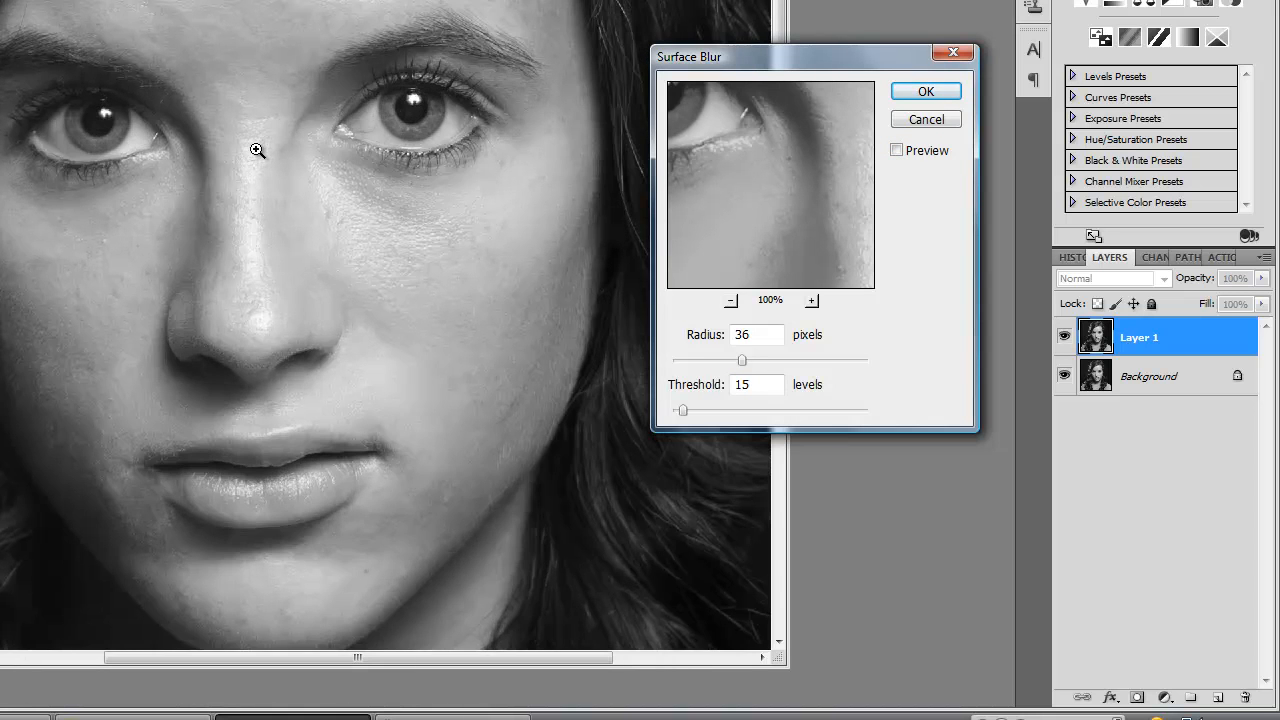
pyautogui.keyDown('ctrl'); pyautogui.click(255, 138); pyautogui.keyUp('ctrl')
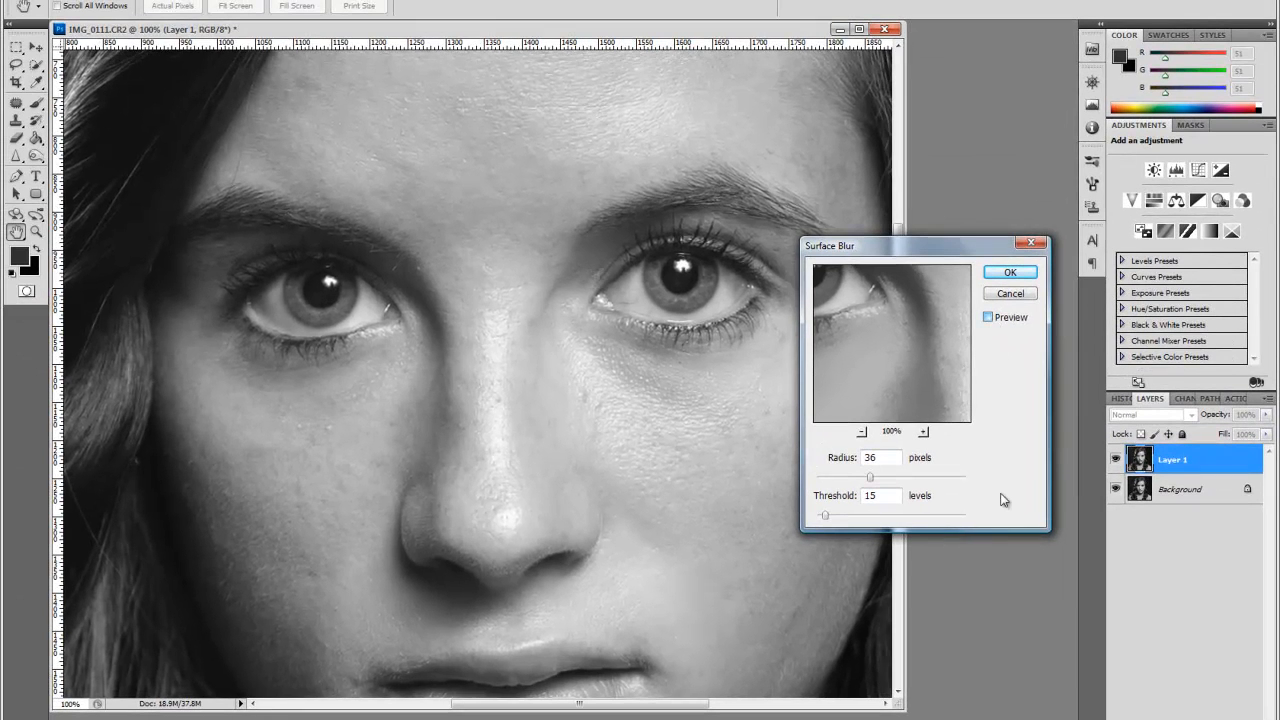
pyautogui.click(988, 317)
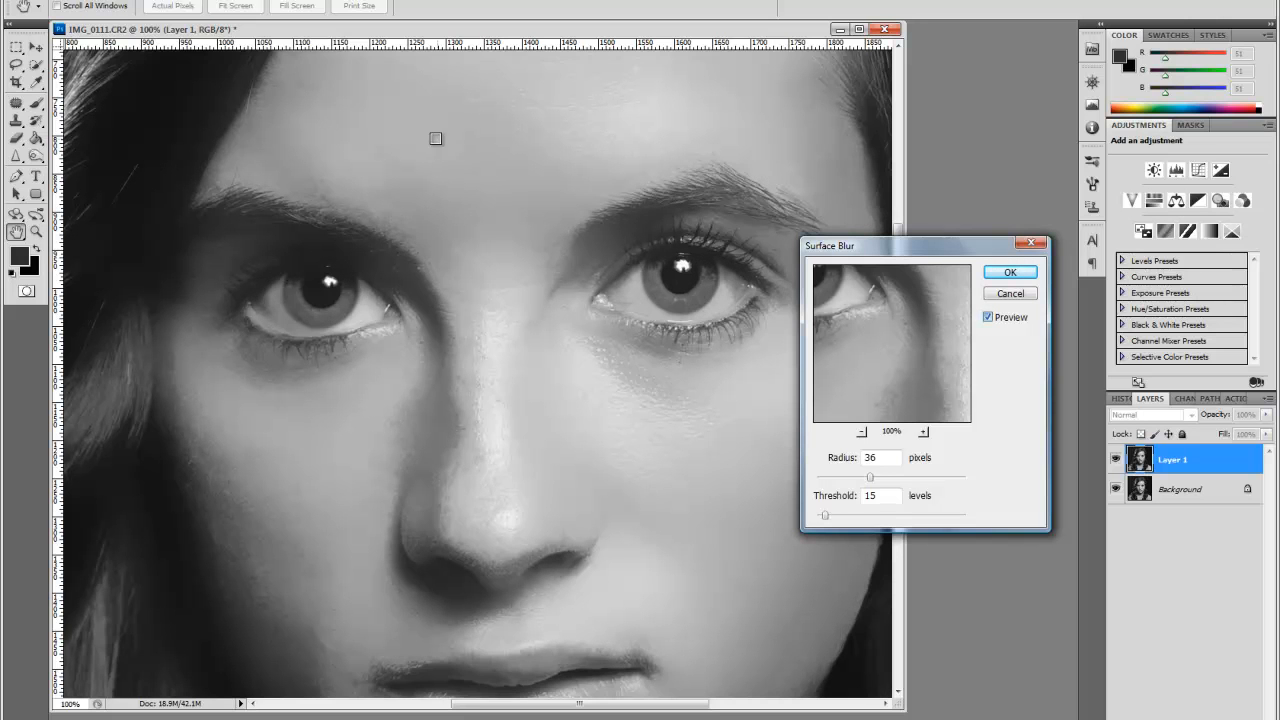
pyautogui.press('p')
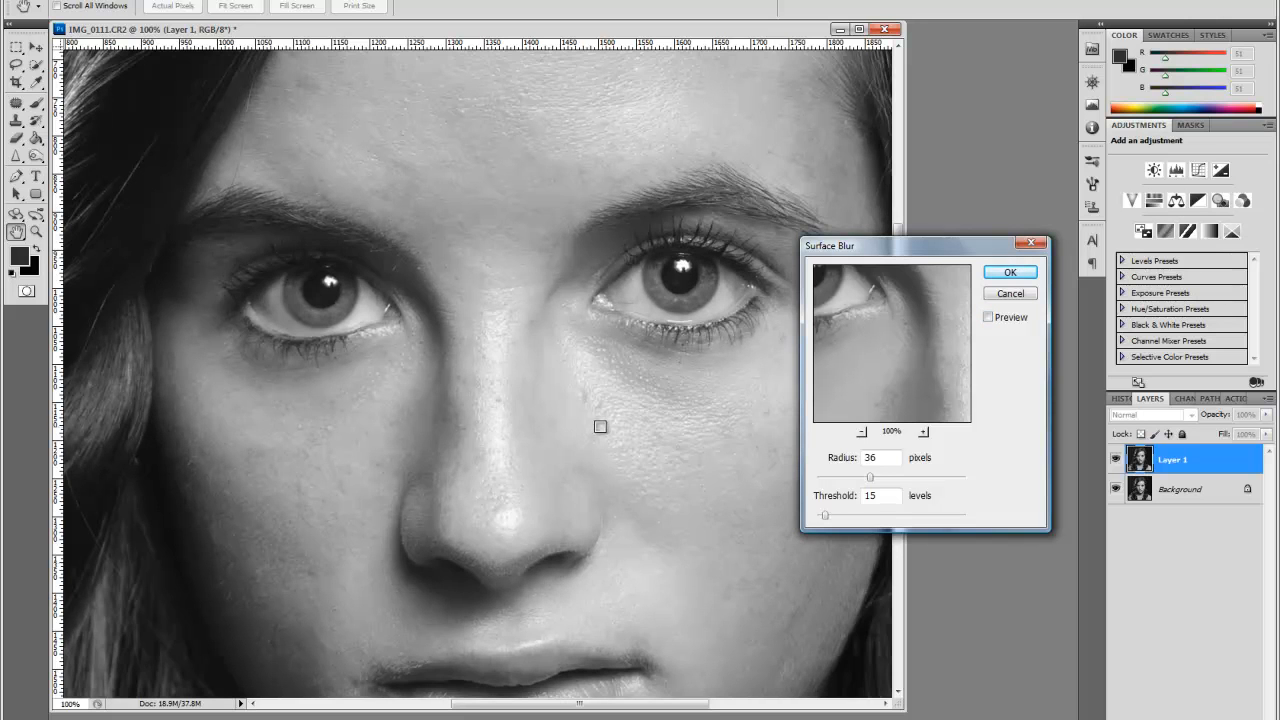
pyautogui.click(998, 320)
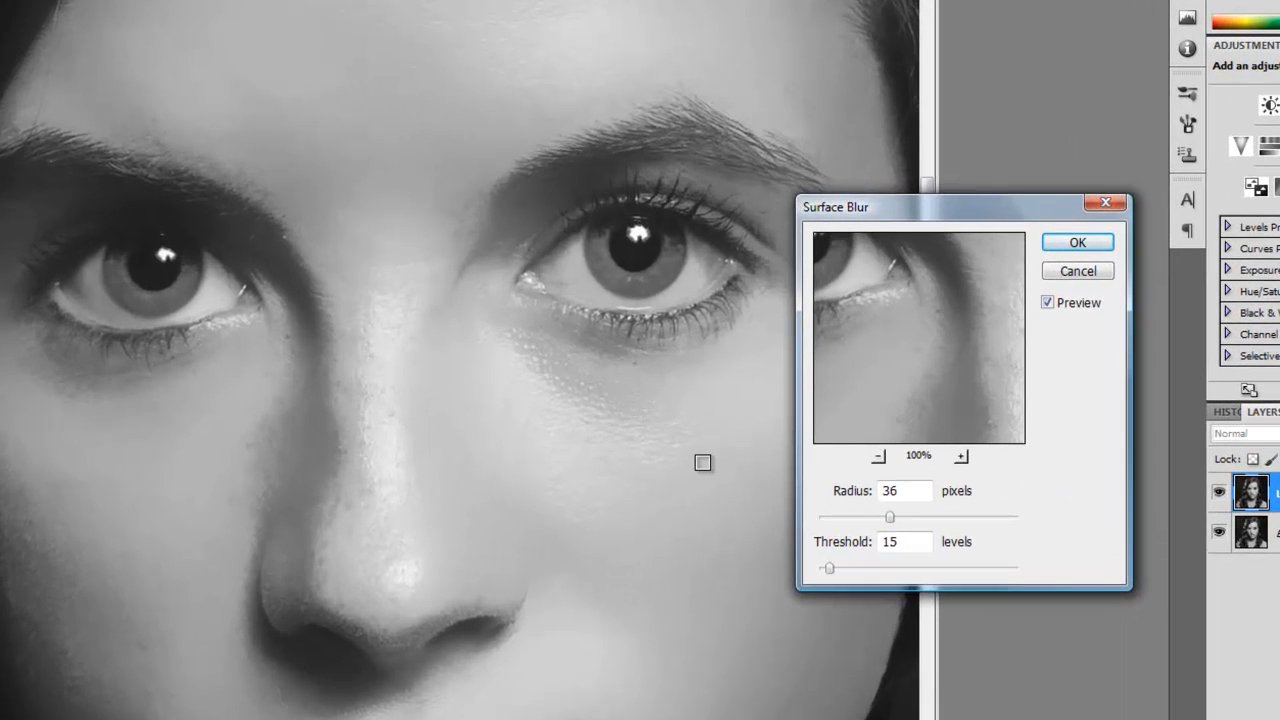
# Step: Test the Surface Blur on the nose, cheeks and lips with a radius of 13 pixels and a threshold of 15 levels
pyautogui.scroll(-4, 697, 465)
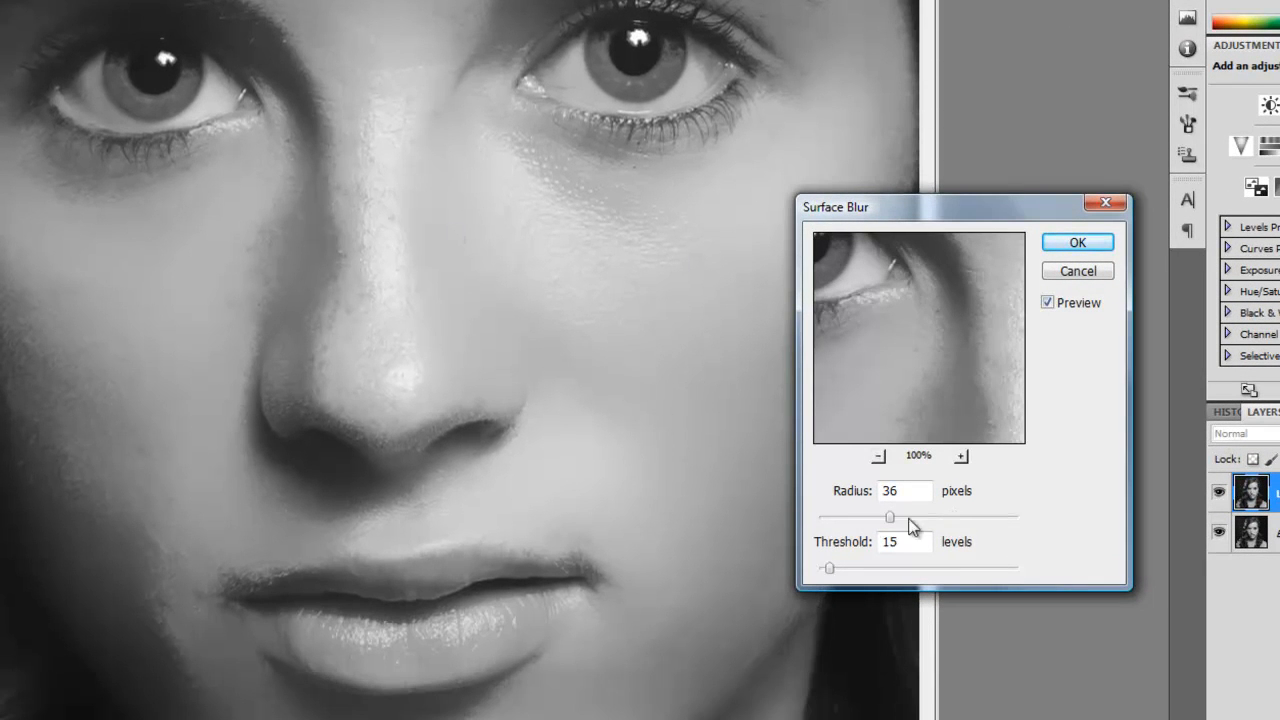
pyautogui.moveTo(890, 518); pyautogui.dragTo(890, 518)
pyautogui.moveTo(831, 571); pyautogui.dragTo(835, 571)
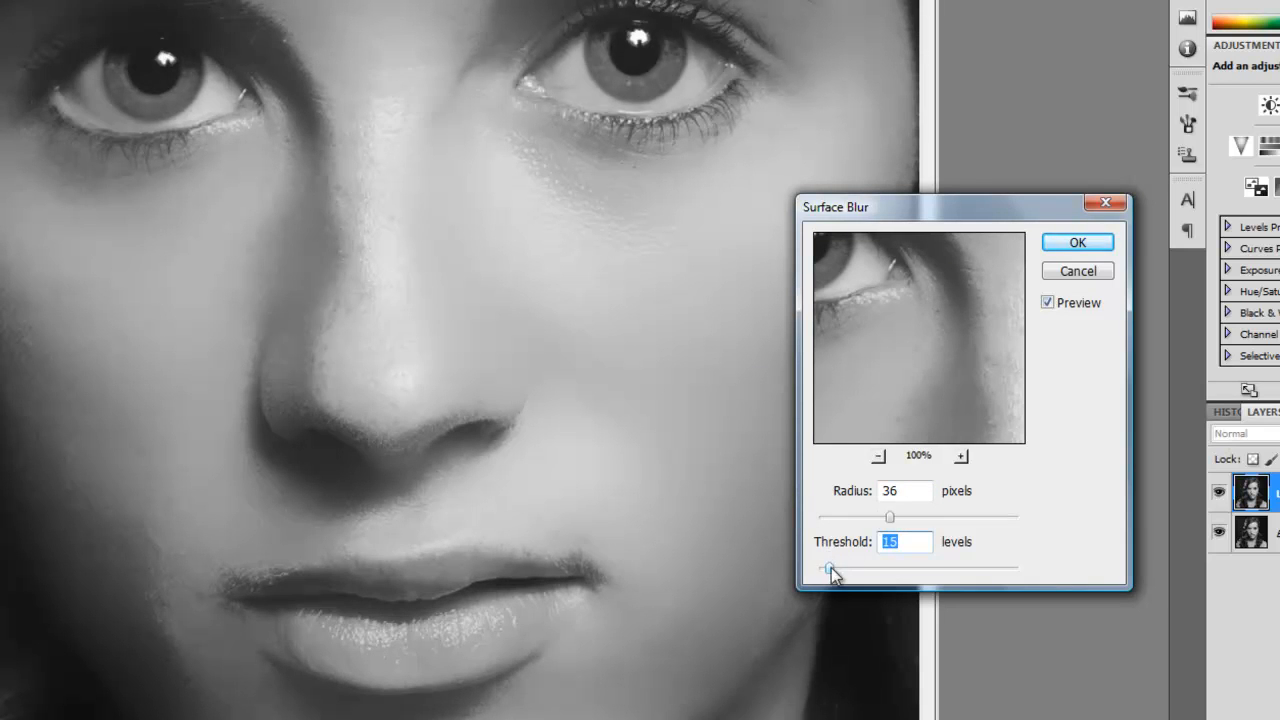
pyautogui.moveTo(889, 522); pyautogui.dragTo(886, 524)
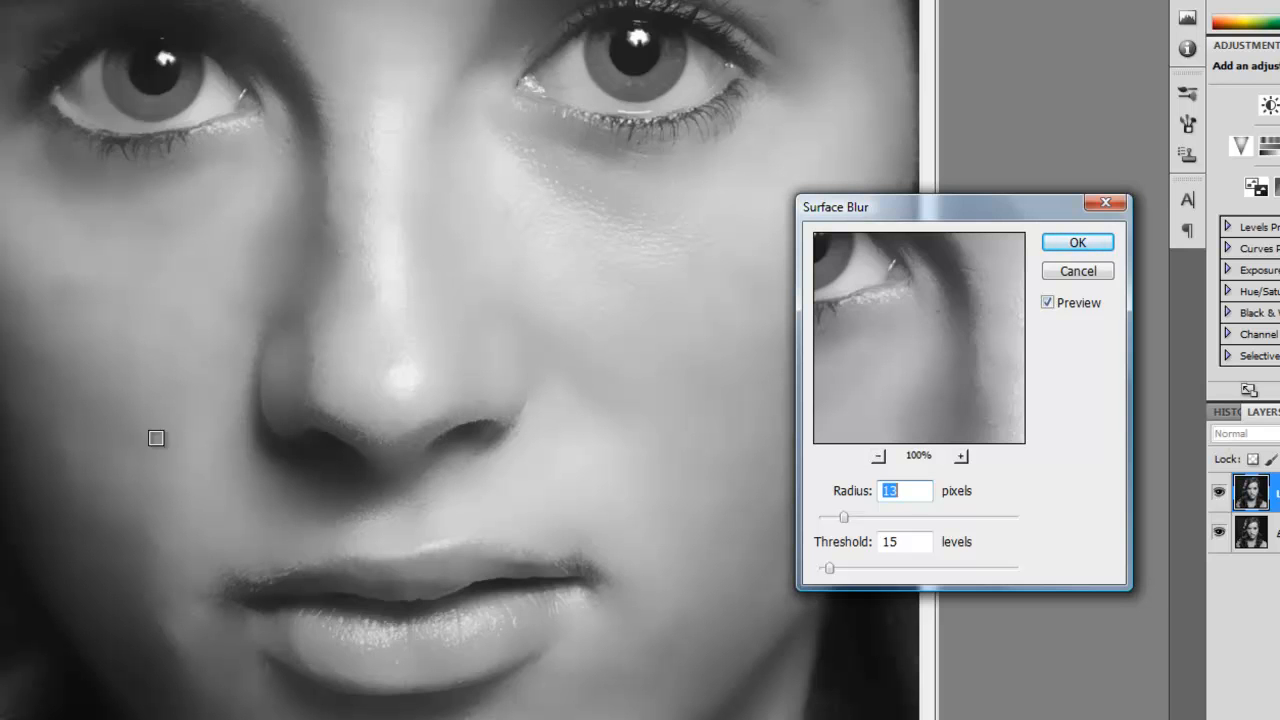
# Step: Set the Surface Blur radius to about 34 pixels with a threshold of 15 levels and apply it to Layer 1
pyautogui.click(887, 517)
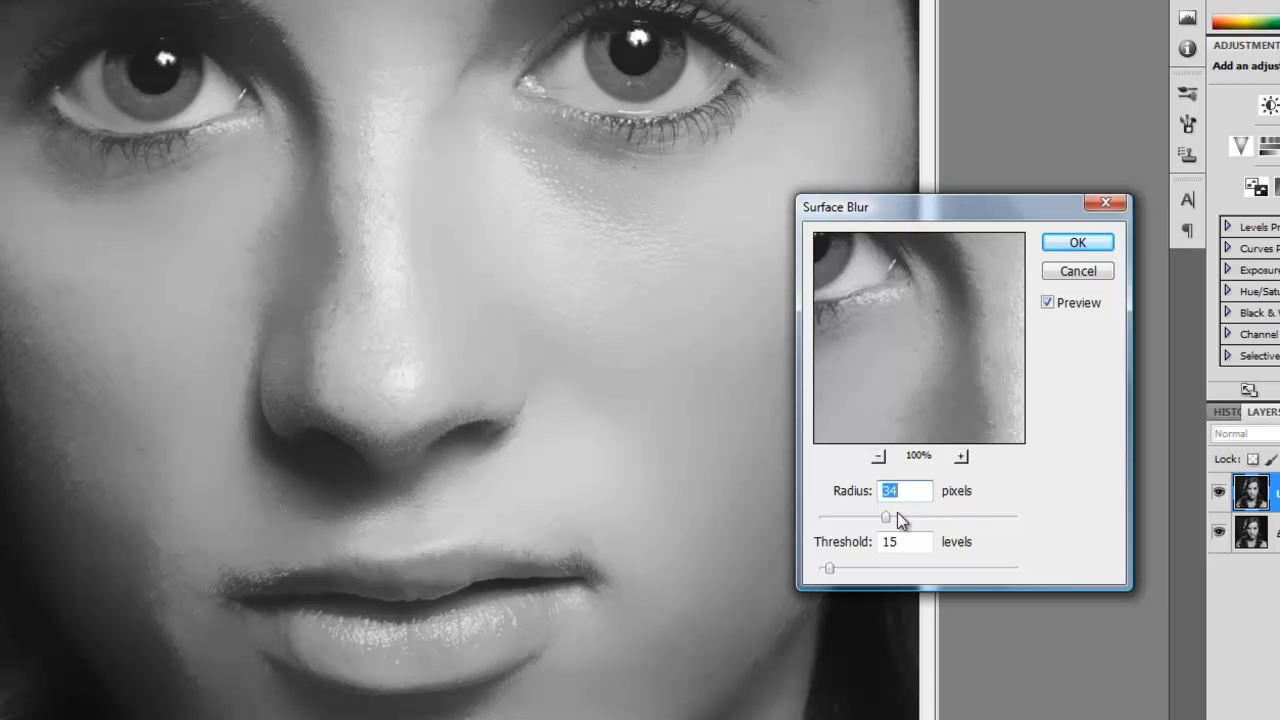
pyautogui.click(886, 522)
pyautogui.moveTo(883, 524); pyautogui.dragTo(881, 524)
pyautogui.click(1082, 243)
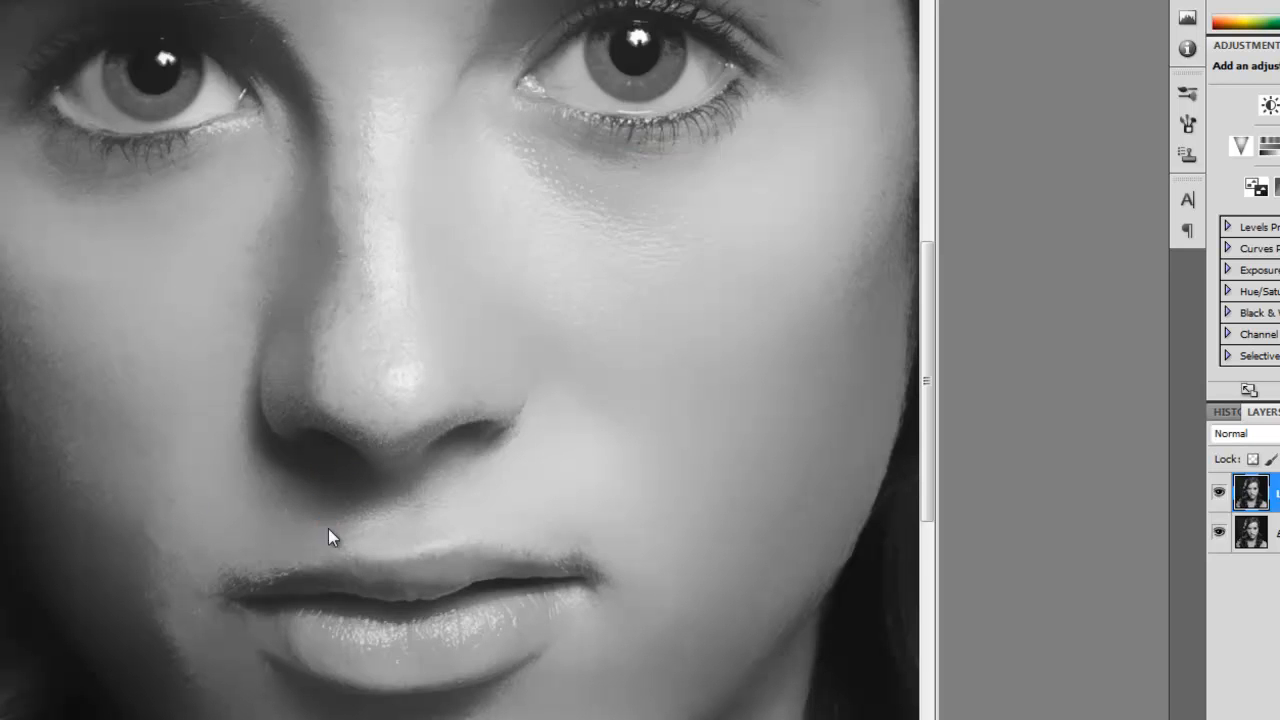
# Step: Reduce the opacity of the blurred Layer 1 to 60%
pyautogui.moveTo(355, 360); pyautogui.dragTo(269, 334)
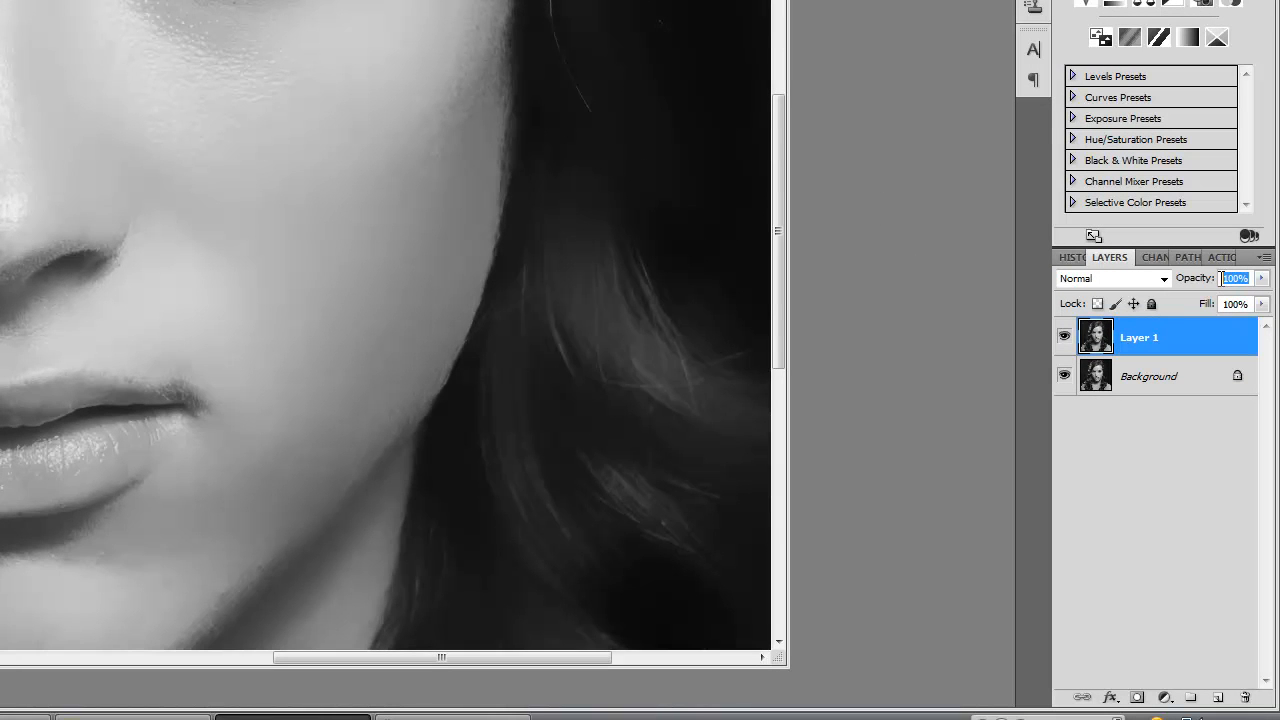
pyautogui.write('0')
pyautogui.press('Return')
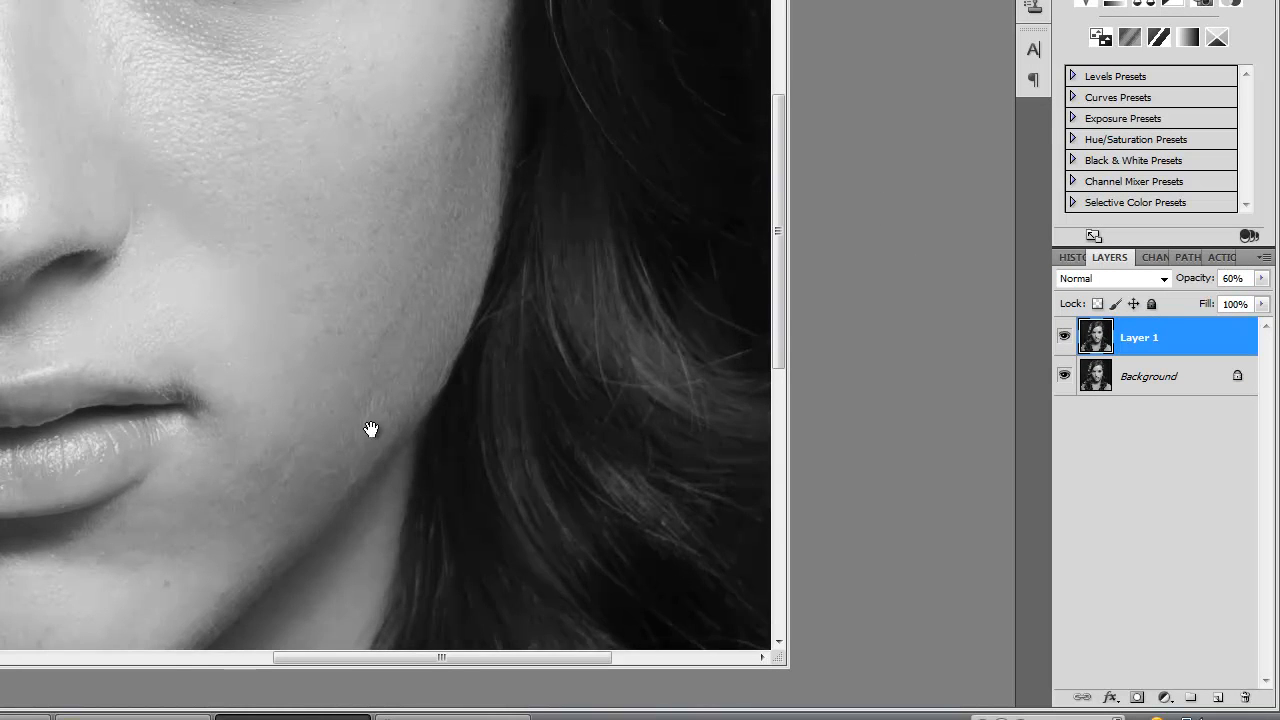
# Step: Set Layer 1's opacity to 75% and hide the layer to compare the skin around the eye with the original
pyautogui.moveTo(320, 366); pyautogui.dragTo(430, 481)
pyautogui.moveTo(455, 218); pyautogui.dragTo(423, 371)
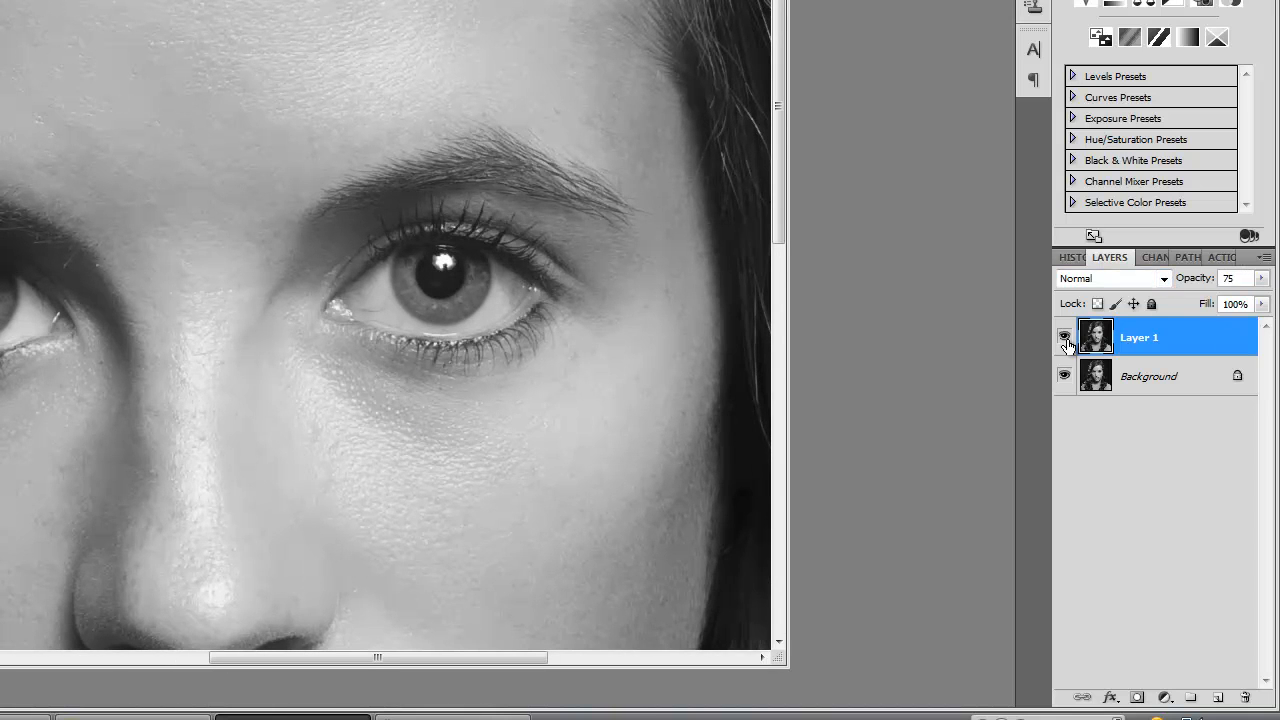
pyautogui.press('Return')
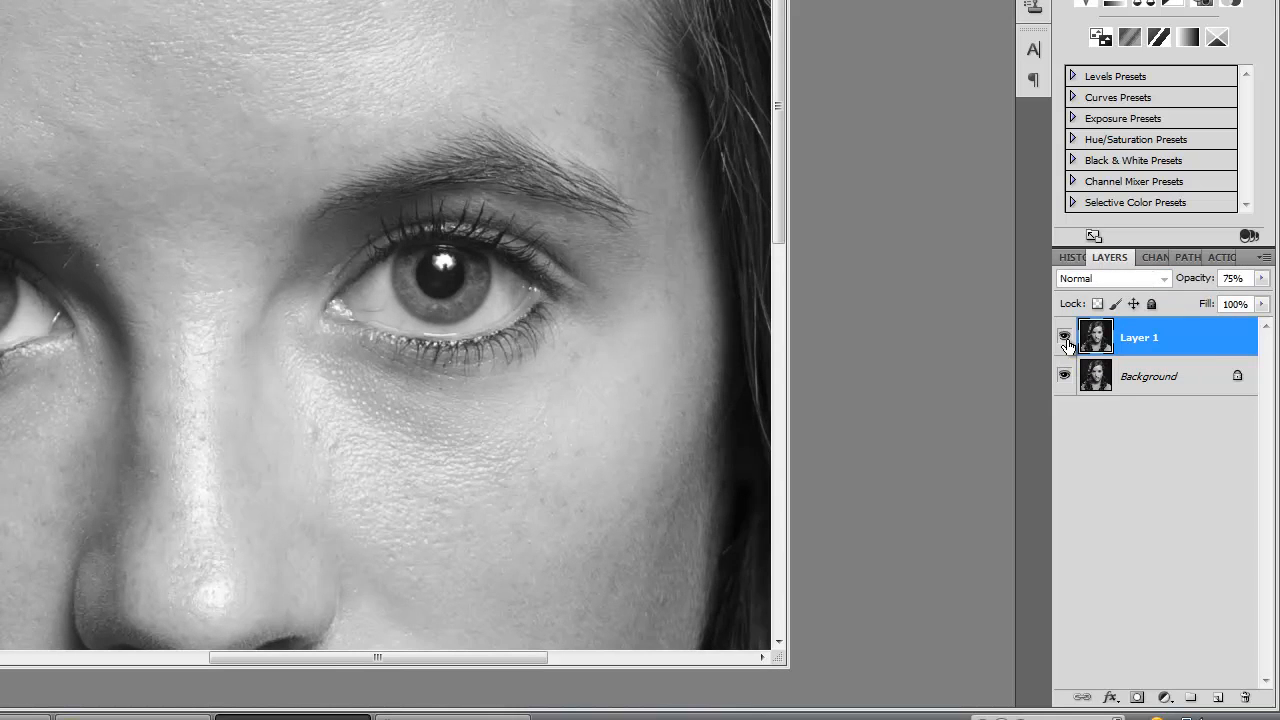
pyautogui.click(1065, 341)
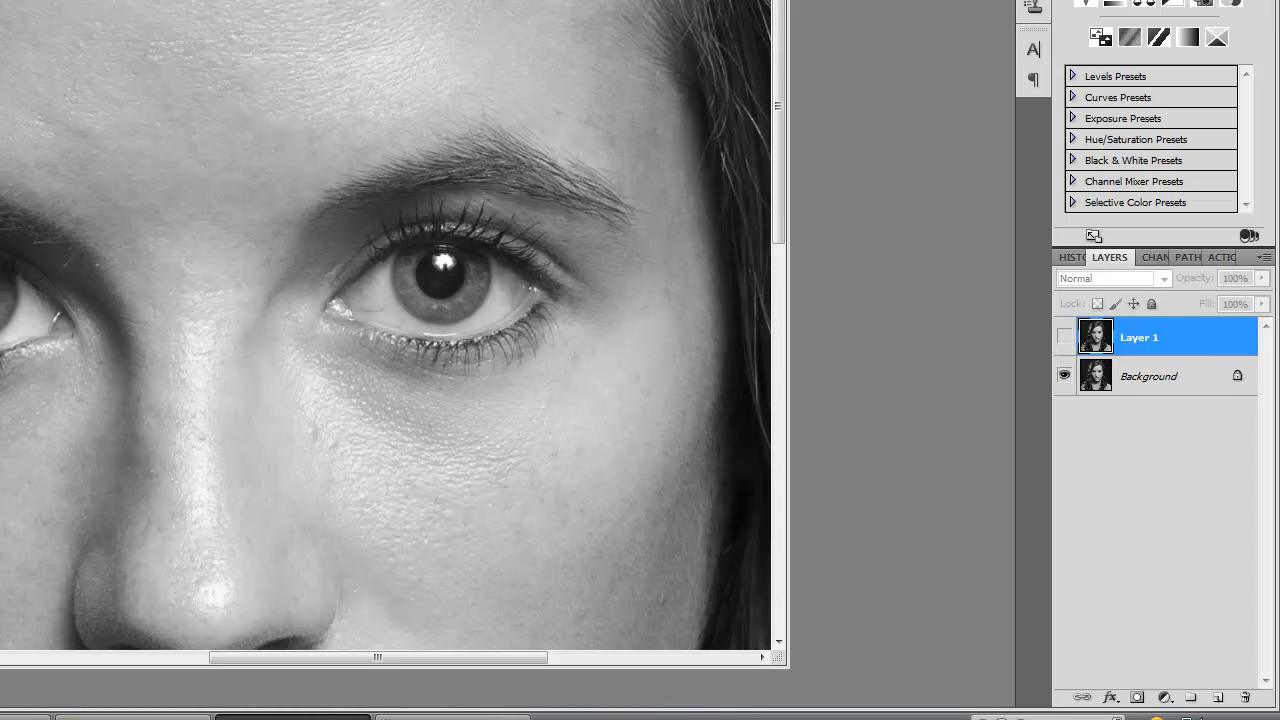
# Step: Toggle Layer 1's visibility to compare the blurred and original skin on the eye area, cheeks and mouth
pyautogui.click(1065, 341)
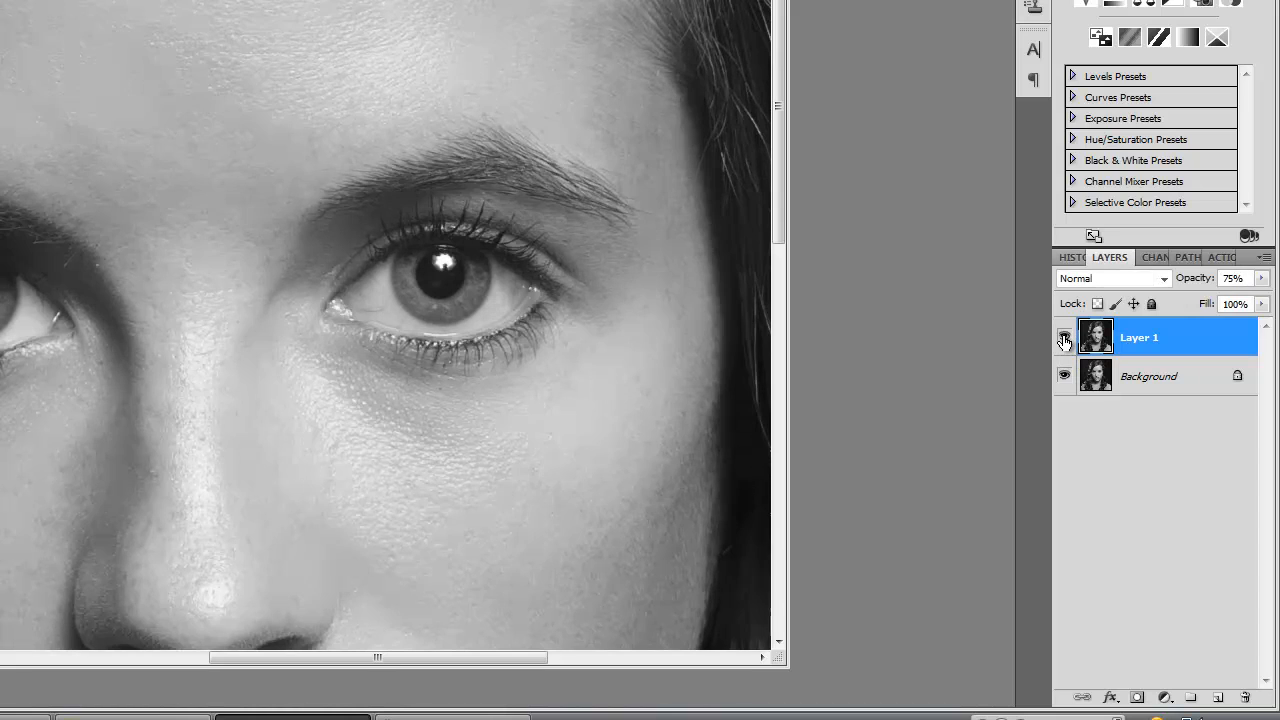
pyautogui.click(1065, 341)
pyautogui.click(1065, 341)
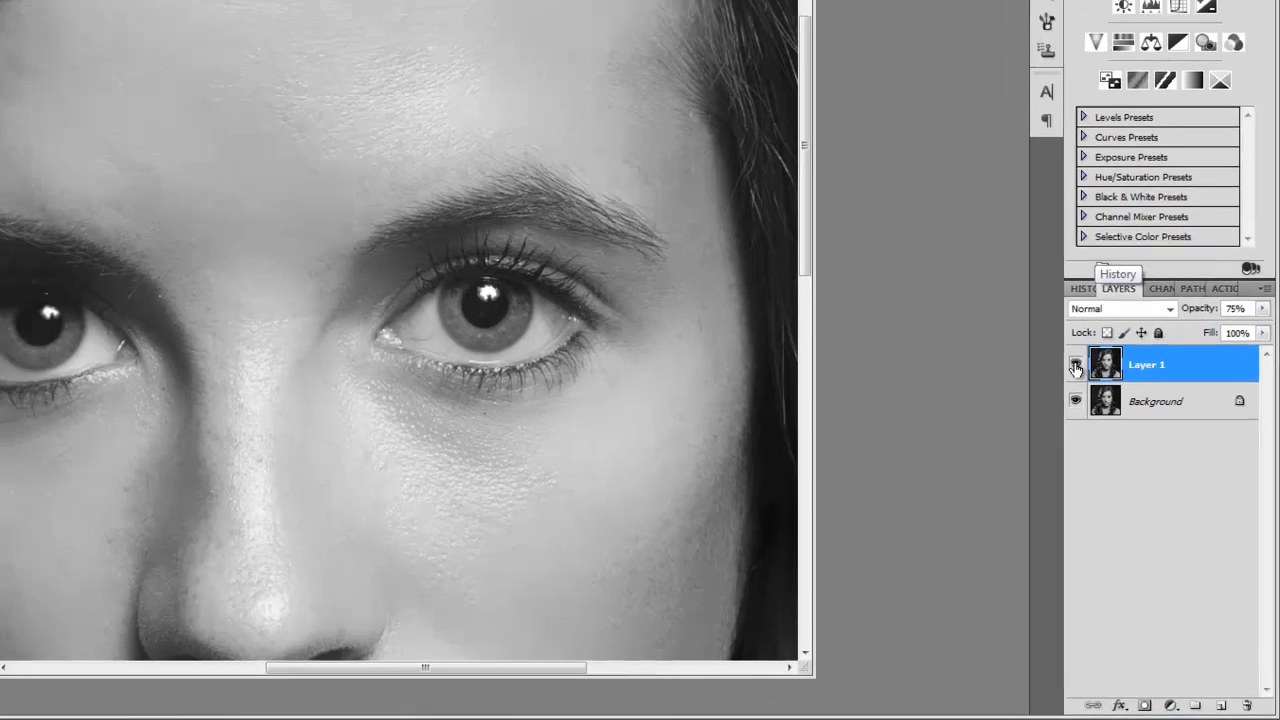
pyautogui.click(1065, 341)
pyautogui.moveTo(358, 194); pyautogui.dragTo(370, 0)
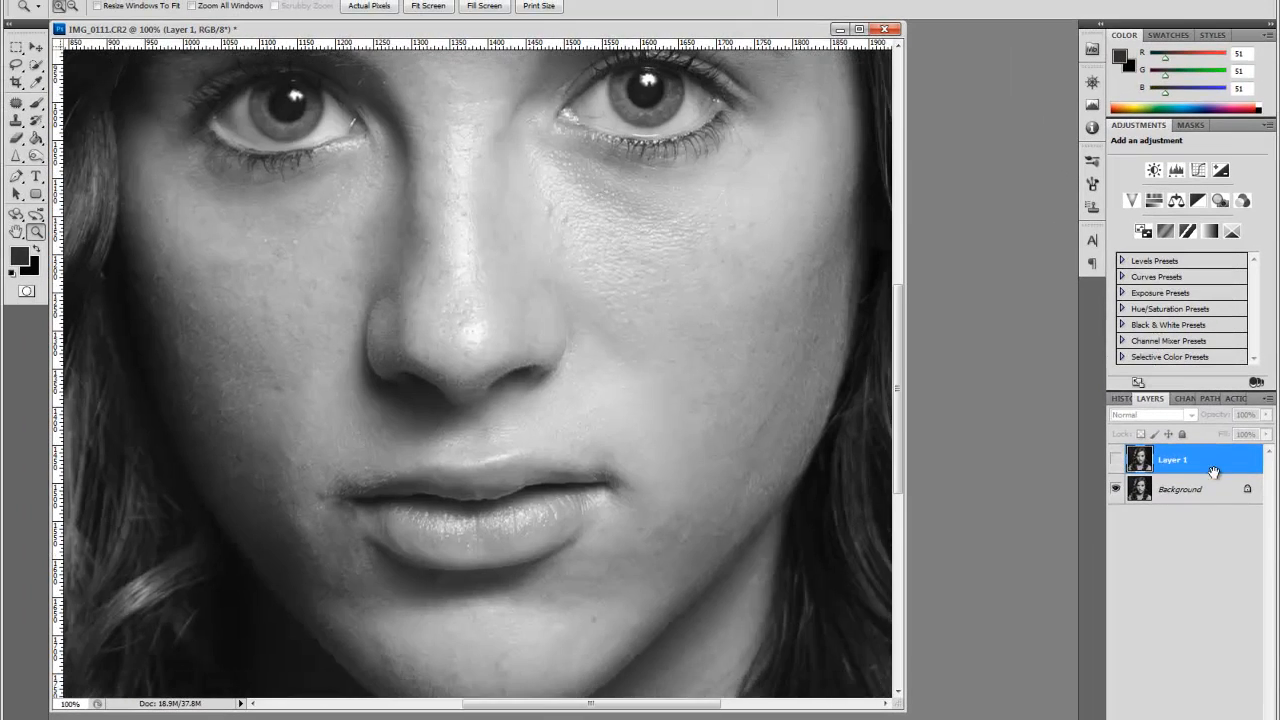
pyautogui.moveTo(820, 484); pyautogui.dragTo(527, 489)
pyautogui.click(1115, 459)
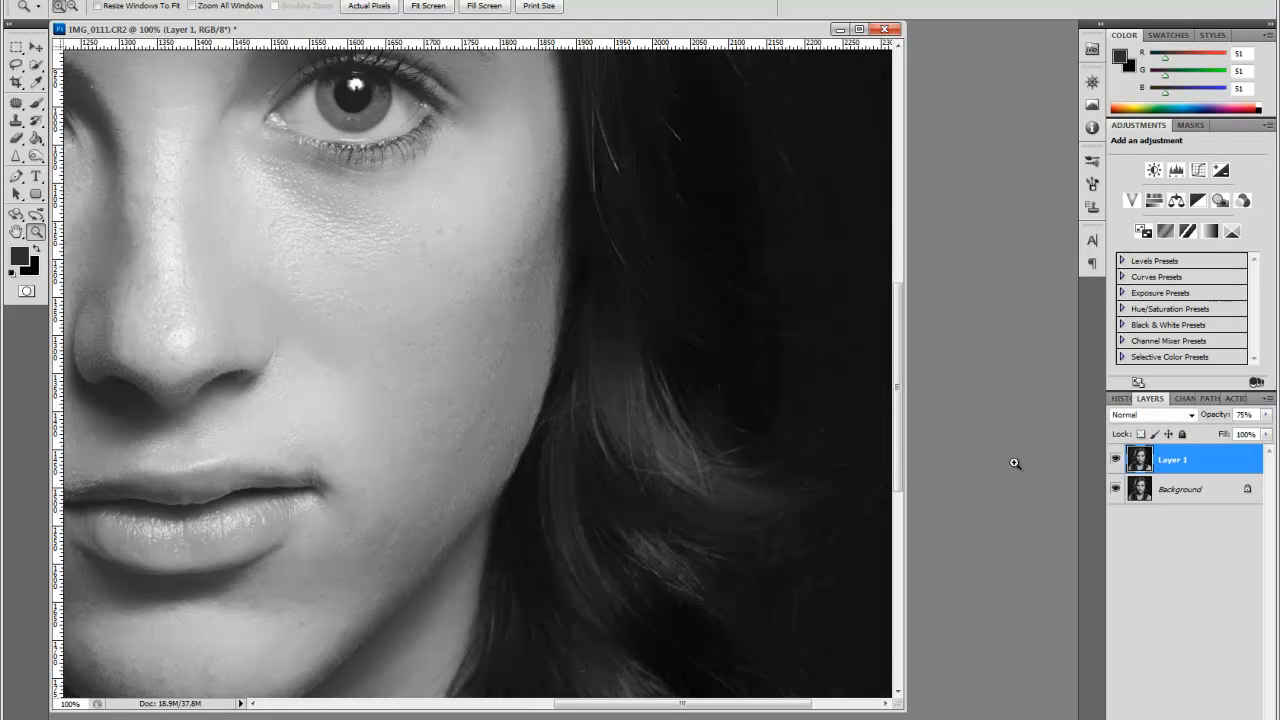
# Step: Examine how the blur affects the hair, forehead and face edges with Layer 1 shown
pyautogui.scroll(5, 697, 280)
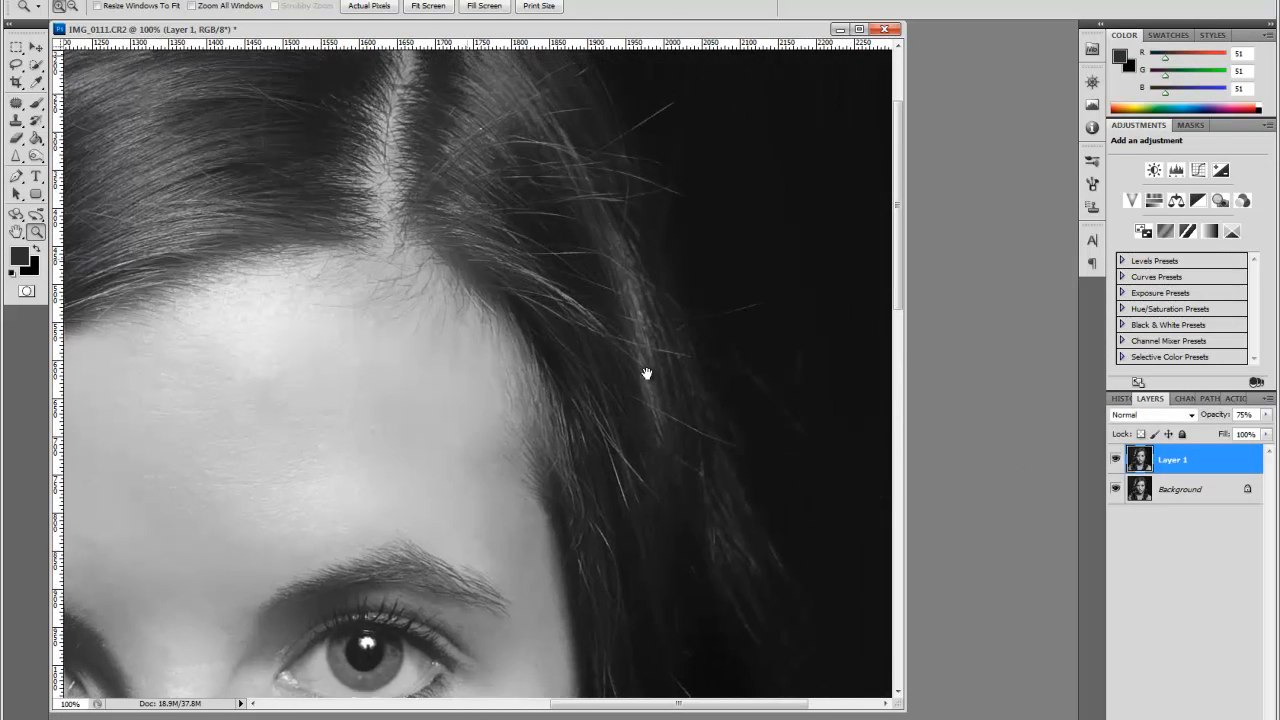
pyautogui.moveTo(468, 253); pyautogui.dragTo(711, 393)
pyautogui.moveTo(434, 391); pyautogui.dragTo(686, 326)
pyautogui.moveTo(323, 486); pyautogui.dragTo(357, 199)
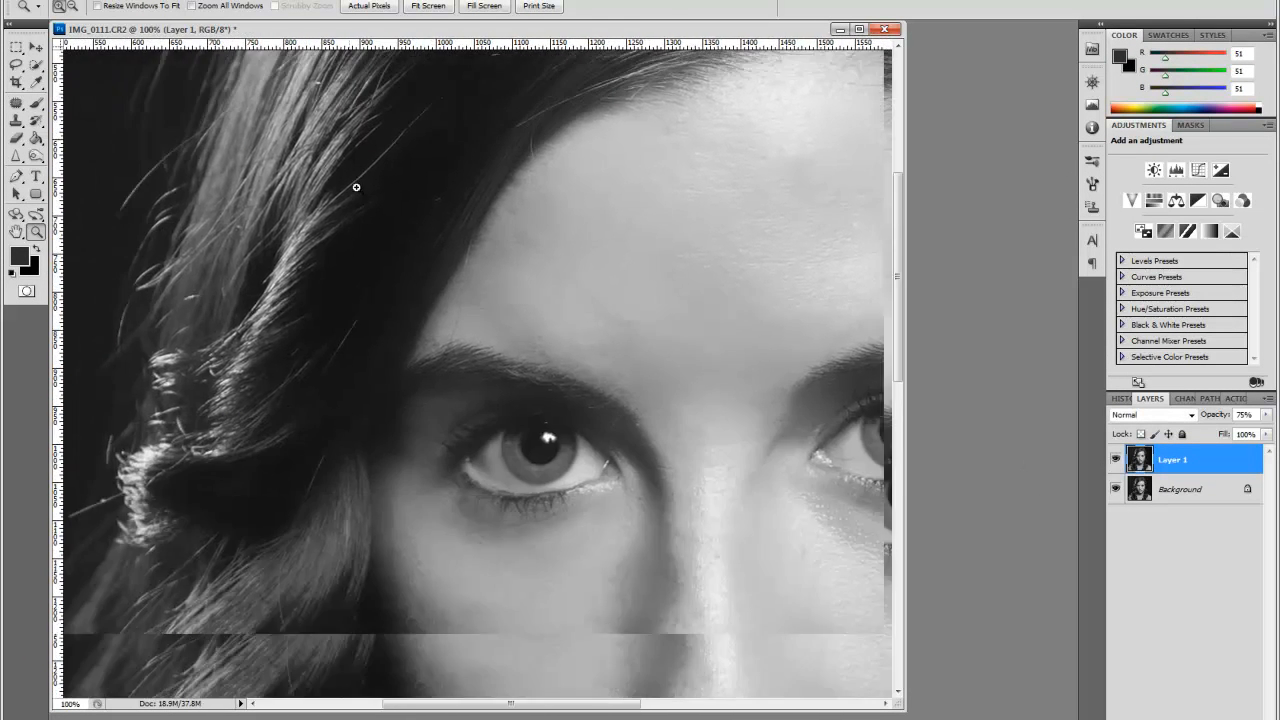
pyautogui.moveTo(331, 426); pyautogui.dragTo(437, 191)
pyautogui.moveTo(546, 474); pyautogui.dragTo(380, 557)
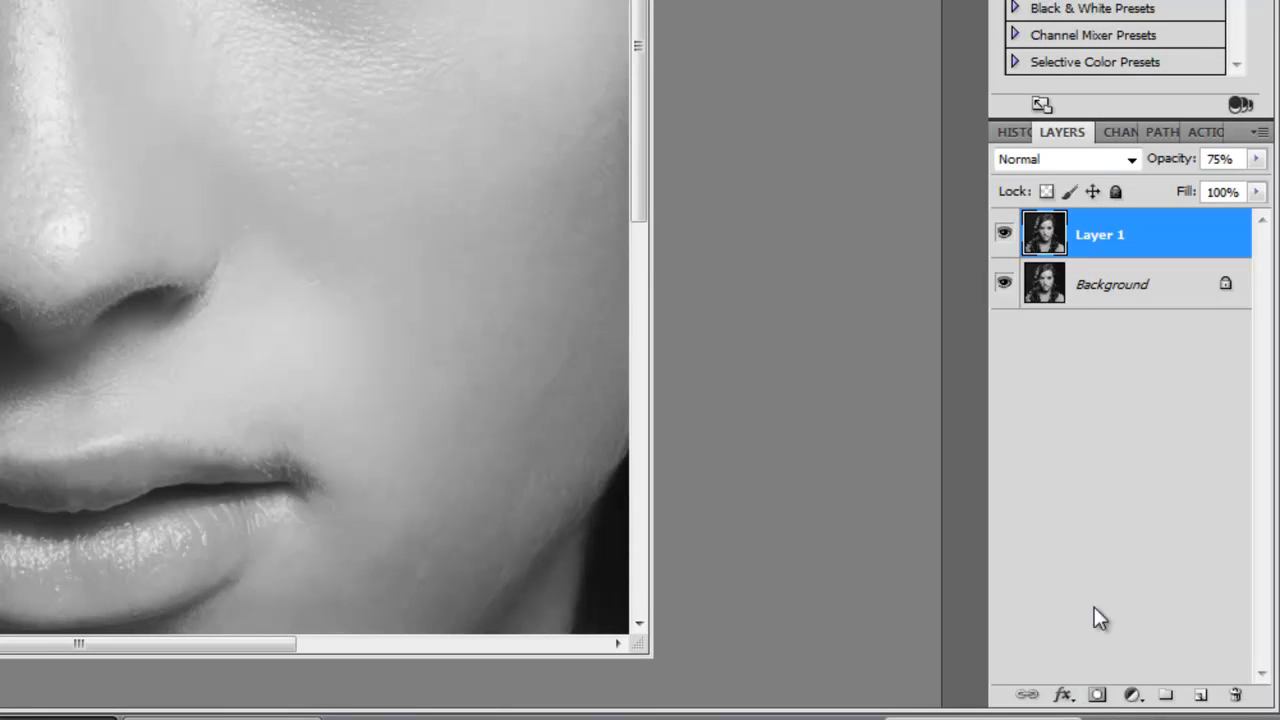
# Step: Add a layer mask to the blurred Layer 1
pyautogui.click(1097, 696)
pyautogui.moveTo(641, 488); pyautogui.dragTo(537, 284)
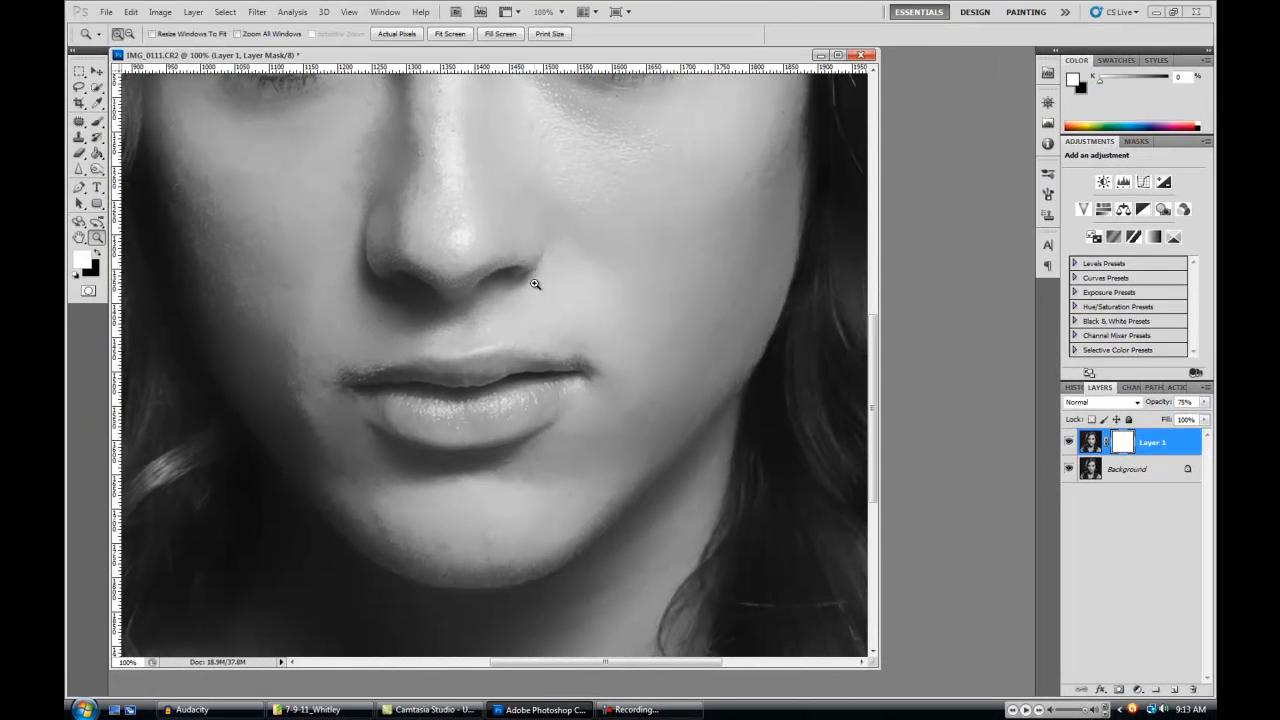
pyautogui.moveTo(519, 273); pyautogui.dragTo(609, 473)
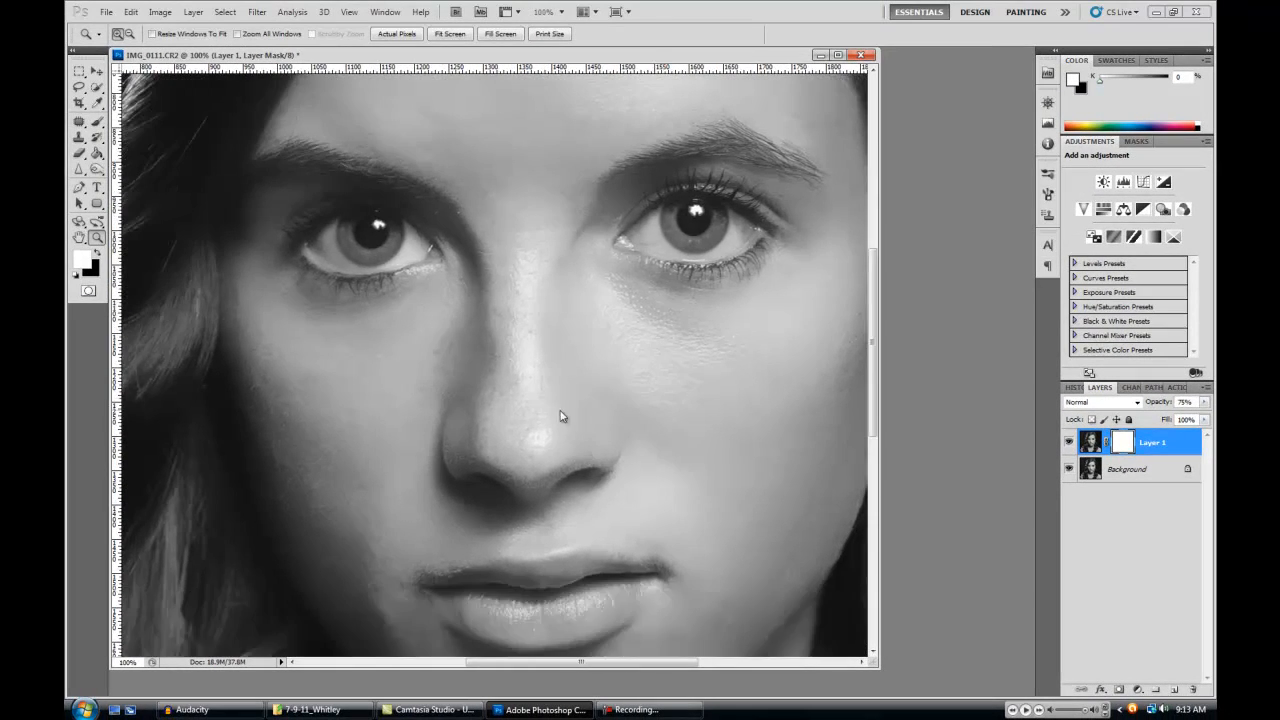
pyautogui.moveTo(878, 401); pyautogui.dragTo(1032, 399)
pyautogui.moveTo(207, 362); pyautogui.dragTo(382, 458)
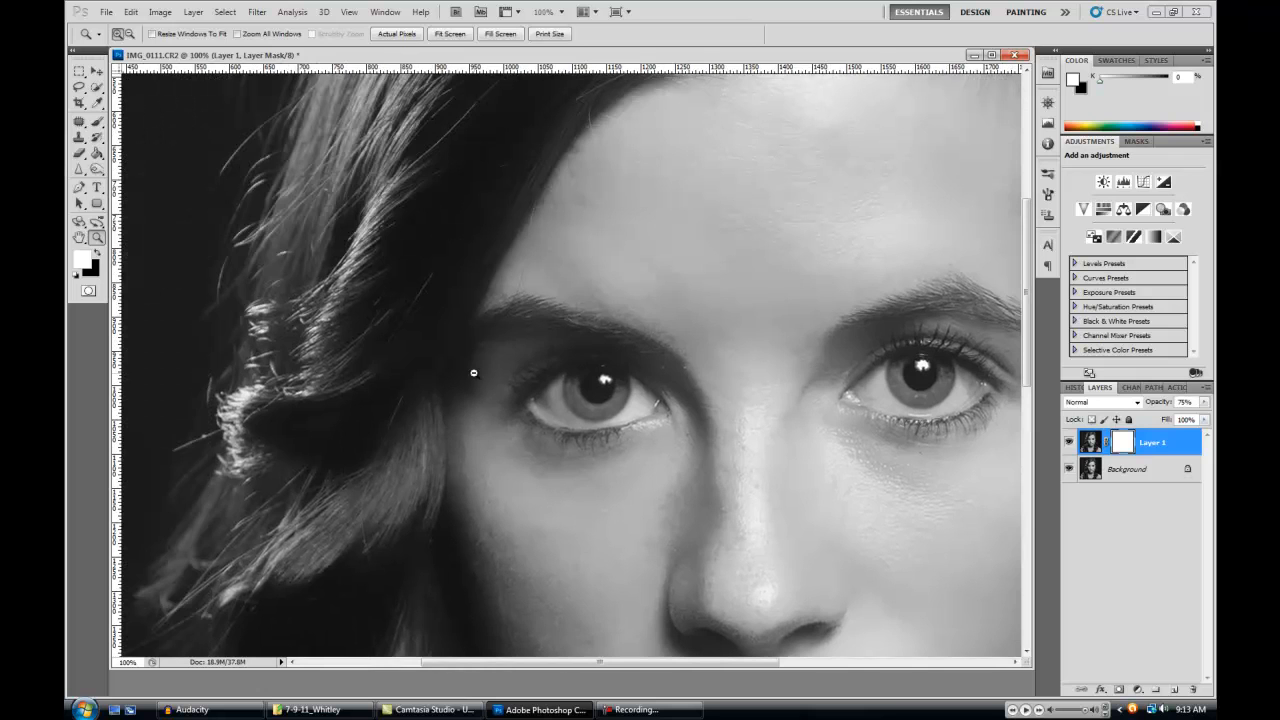
pyautogui.keyDown('alt'); pyautogui.click(471, 356); pyautogui.keyUp('alt')
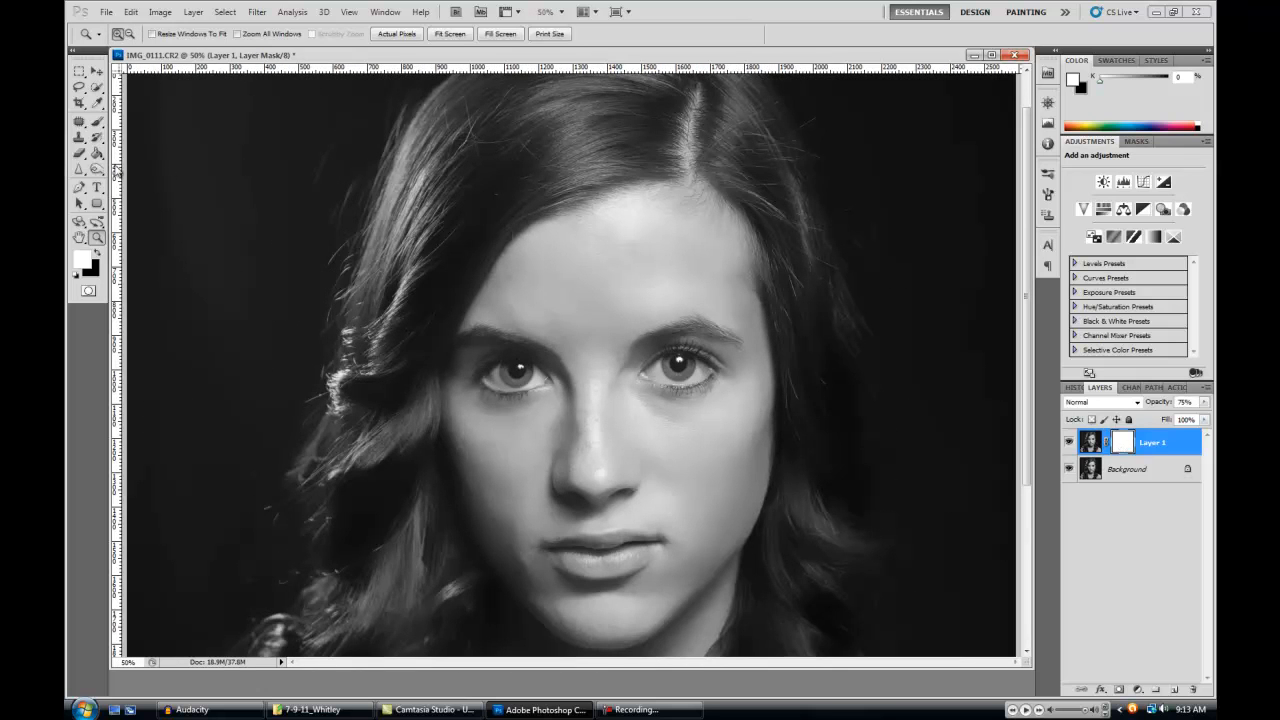
# Step: Fill Layer 1's mask with black using the Paint Bucket to hide the blur across the whole image
pyautogui.click(97, 153)
pyautogui.click(97, 122)
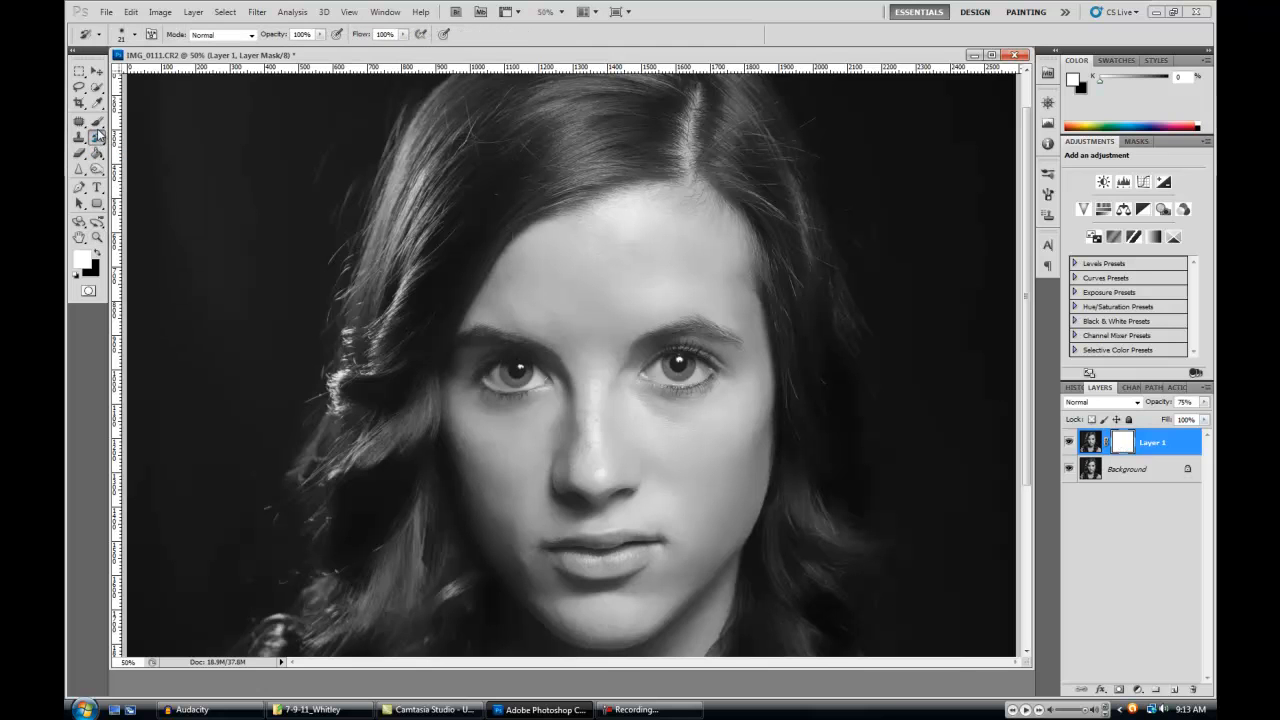
pyautogui.click(96, 255)
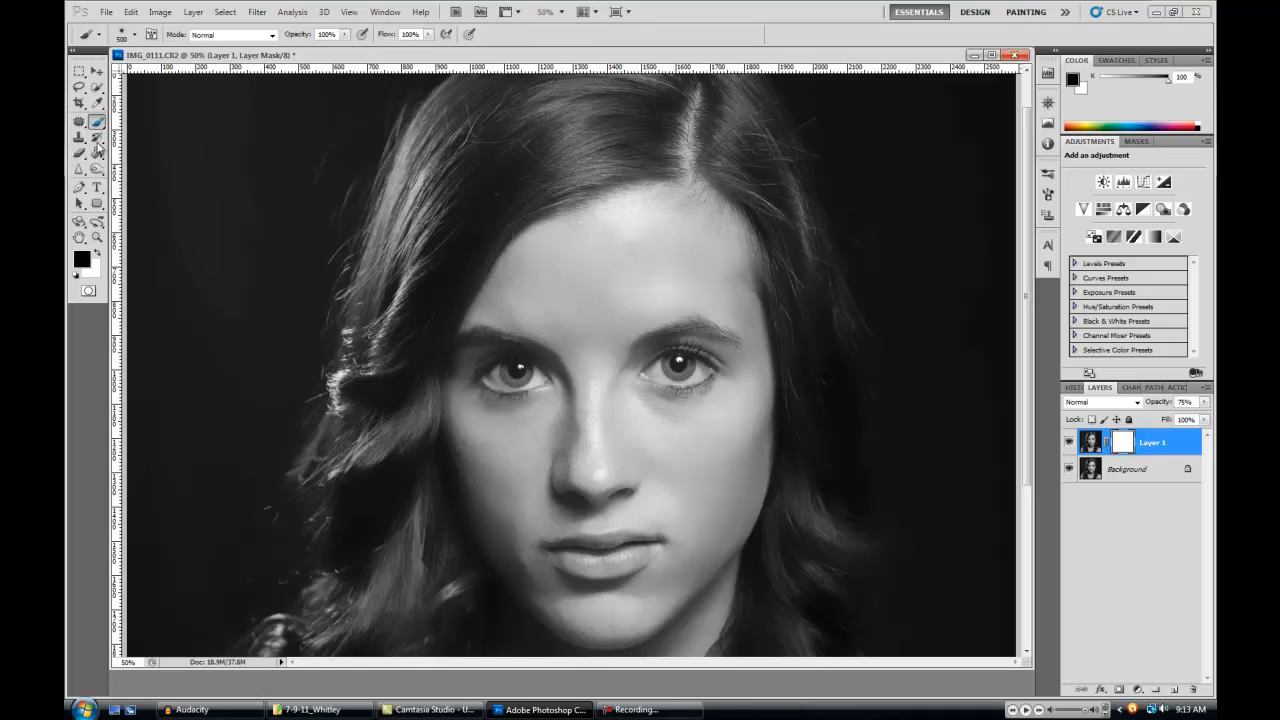
pyautogui.click(94, 148)
pyautogui.click(635, 313)
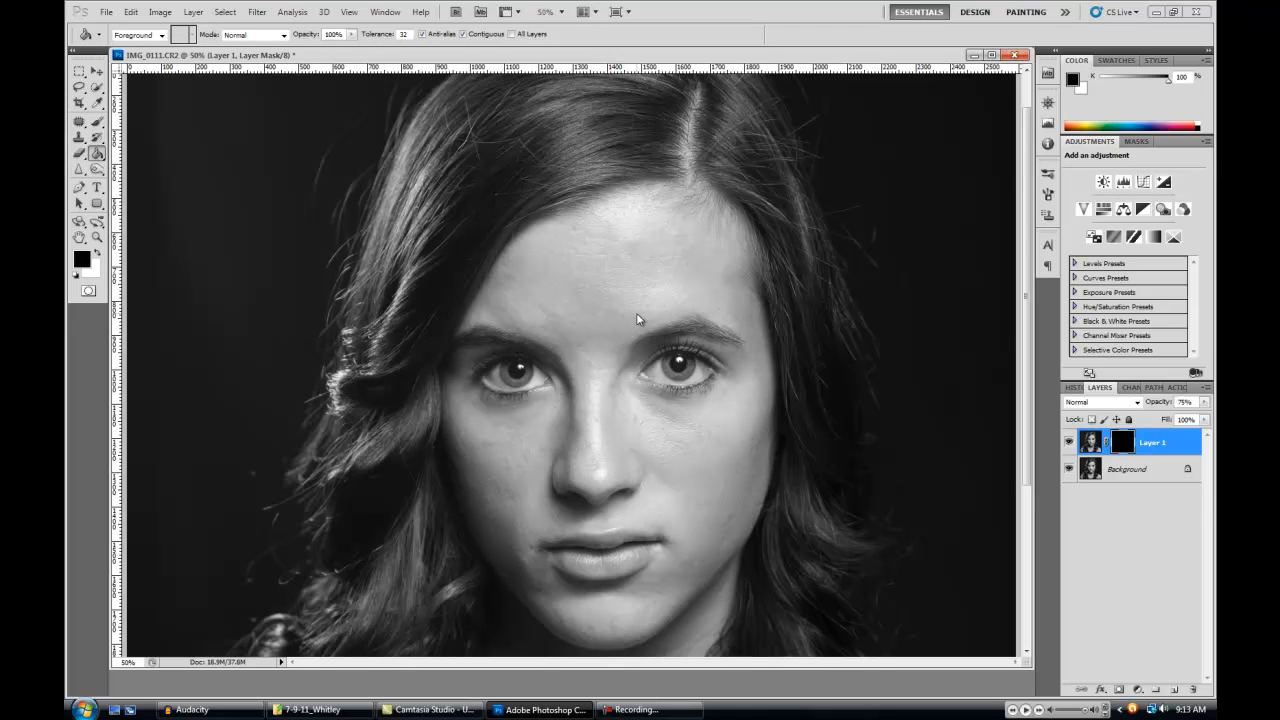
# Step: Paint white over the forehead on Layer 1's mask with a 200 px brush to restore the blur there
pyautogui.click(97, 122)
pyautogui.press('[')
pyautogui.press('[')
pyautogui.press('[')
pyautogui.press(']')
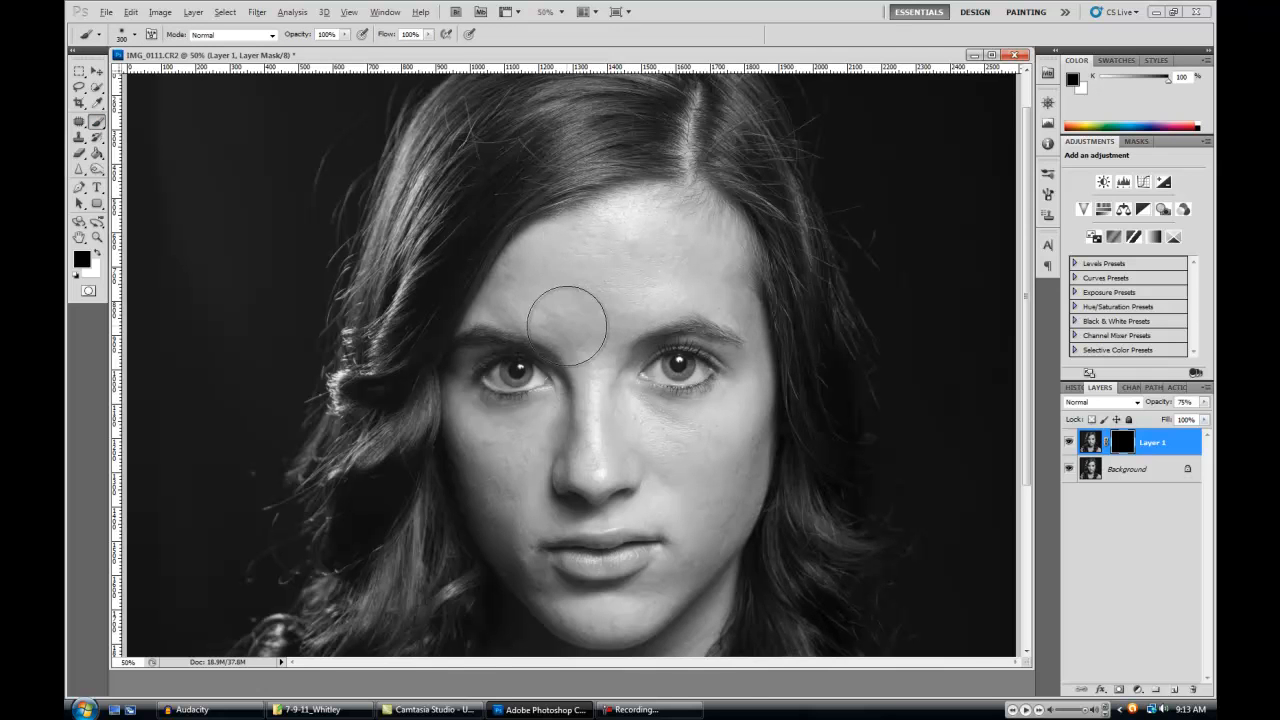
pyautogui.scroll(2, 575, 318)
pyautogui.scroll(2, 575, 318)
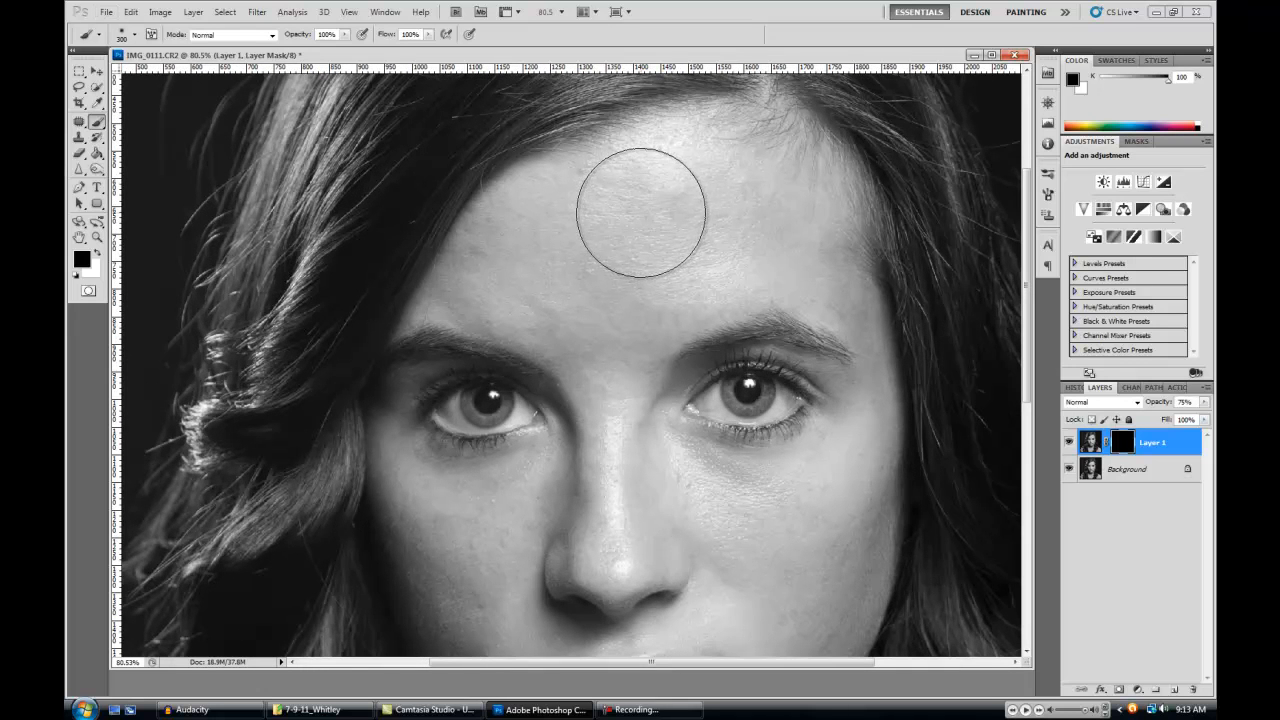
pyautogui.press('x')
pyautogui.press('[')
pyautogui.press('[')
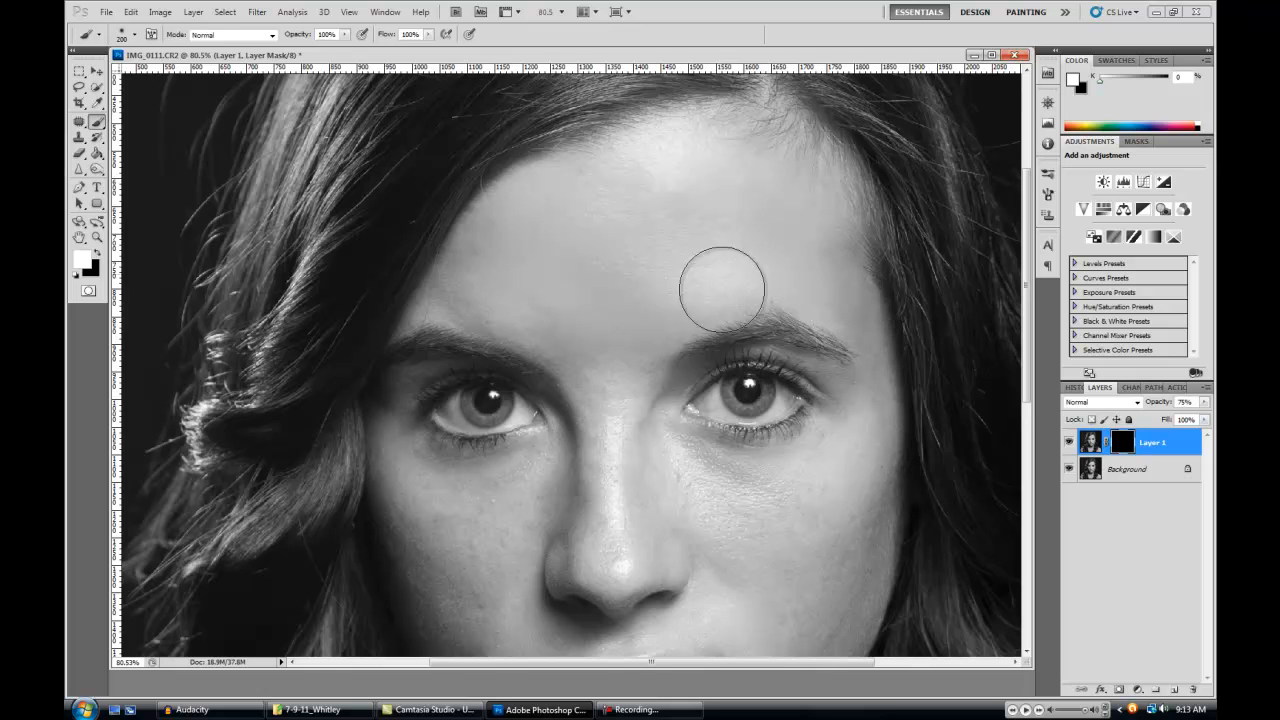
# Step: Paint the mask white over the nose, cheeks, chin and face edges, keeping the eyes and lips unpainted
pyautogui.moveTo(617, 433); pyautogui.dragTo(623, 549)
pyautogui.moveTo(805, 523); pyautogui.dragTo(711, 398)
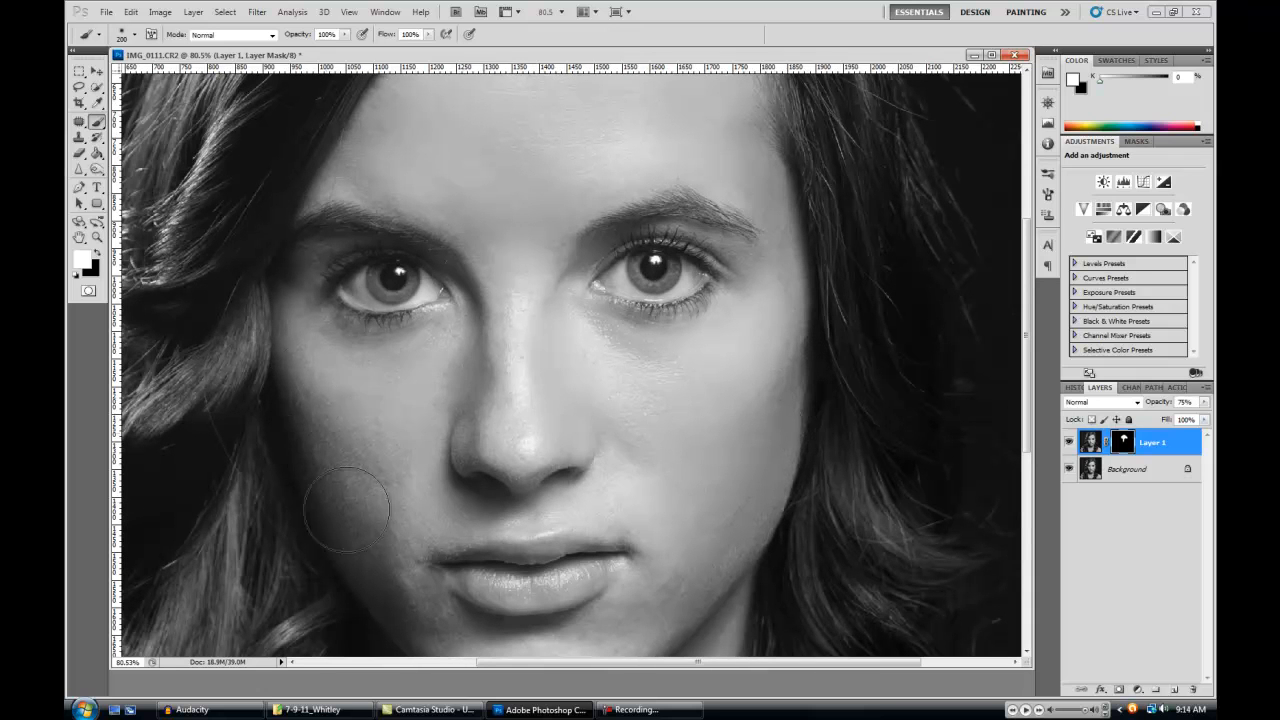
pyautogui.moveTo(335, 375)
pyautogui.mouseDown()
pyautogui.moveTo(542, 401)
pyautogui.moveTo(467, 435)
pyautogui.moveTo(492, 474)
pyautogui.moveTo(601, 475)
pyautogui.moveTo(595, 494)
pyautogui.moveTo(638, 480)
pyautogui.mouseUp()
pyautogui.moveTo(646, 372); pyautogui.dragTo(646, 216)
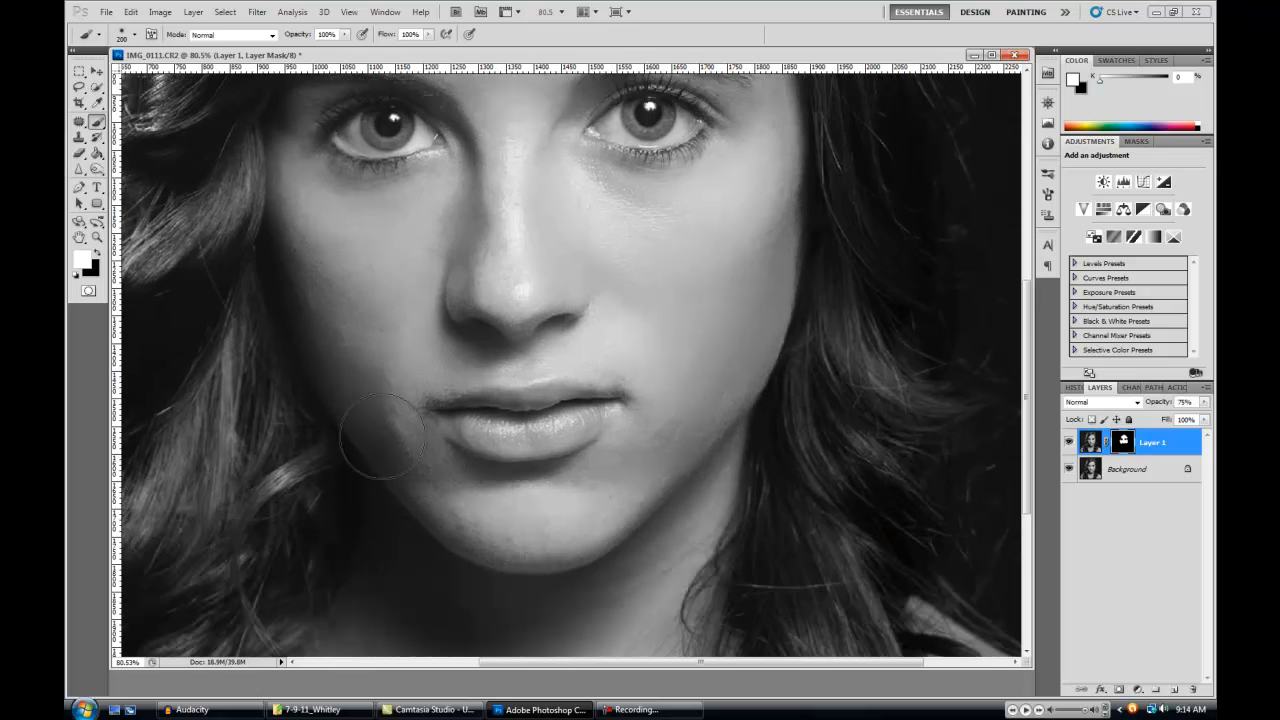
pyautogui.moveTo(500, 352); pyautogui.dragTo(462, 345)
pyautogui.moveTo(313, 295); pyautogui.dragTo(481, 428)
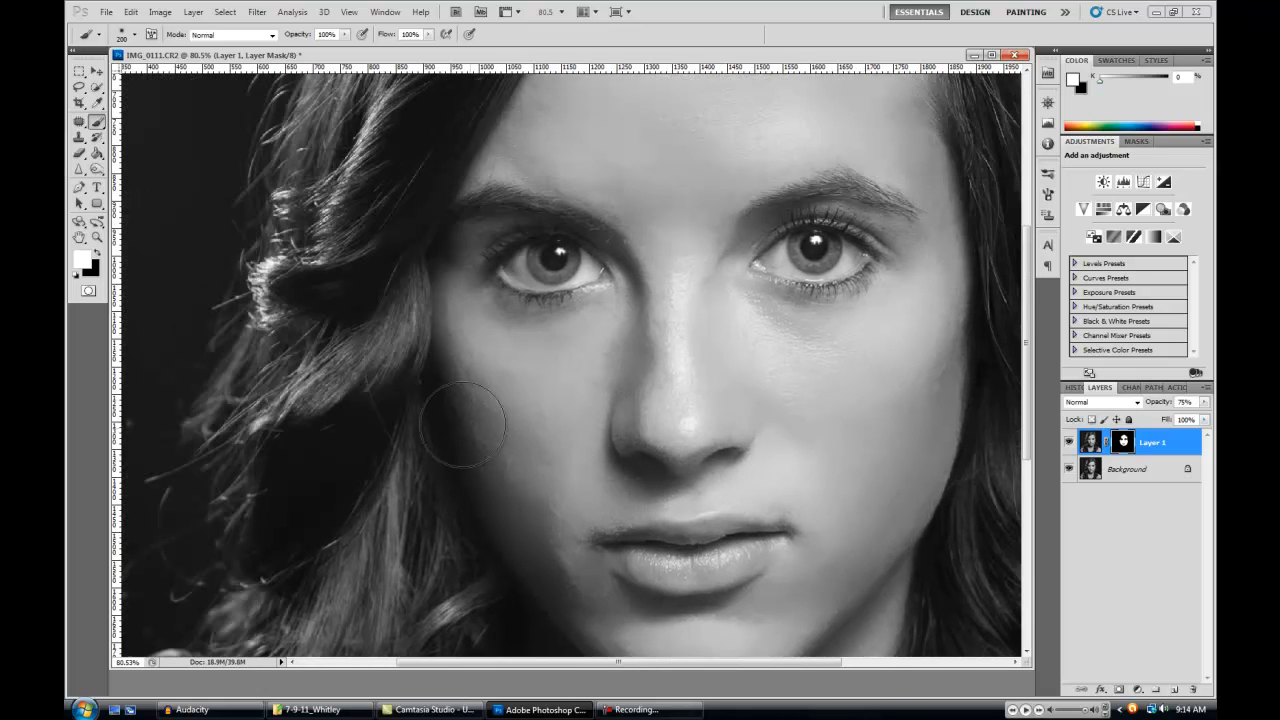
pyautogui.moveTo(697, 391); pyautogui.dragTo(528, 450)
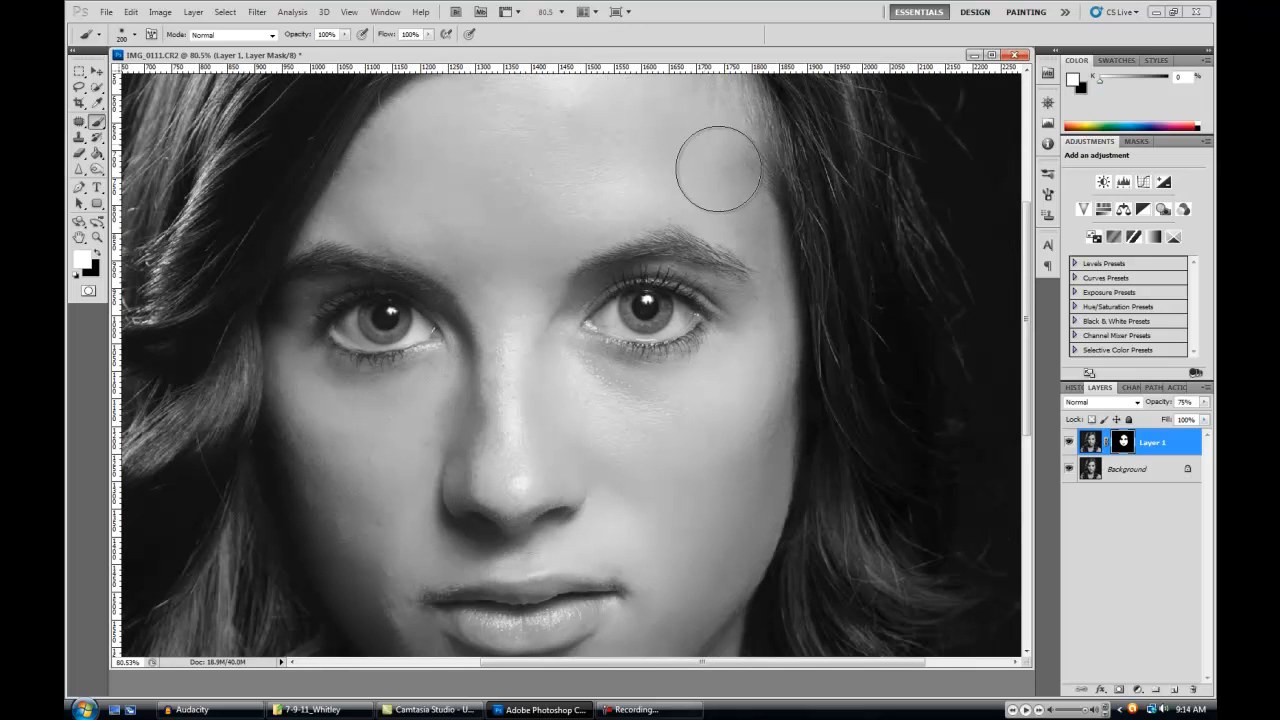
pyautogui.moveTo(721, 321); pyautogui.dragTo(687, 171)
# Step: Paint the mask white over the bare skin of the neck, chest and shoulders, avoiding the hair
pyautogui.moveTo(686, 343); pyautogui.dragTo(694, 194)
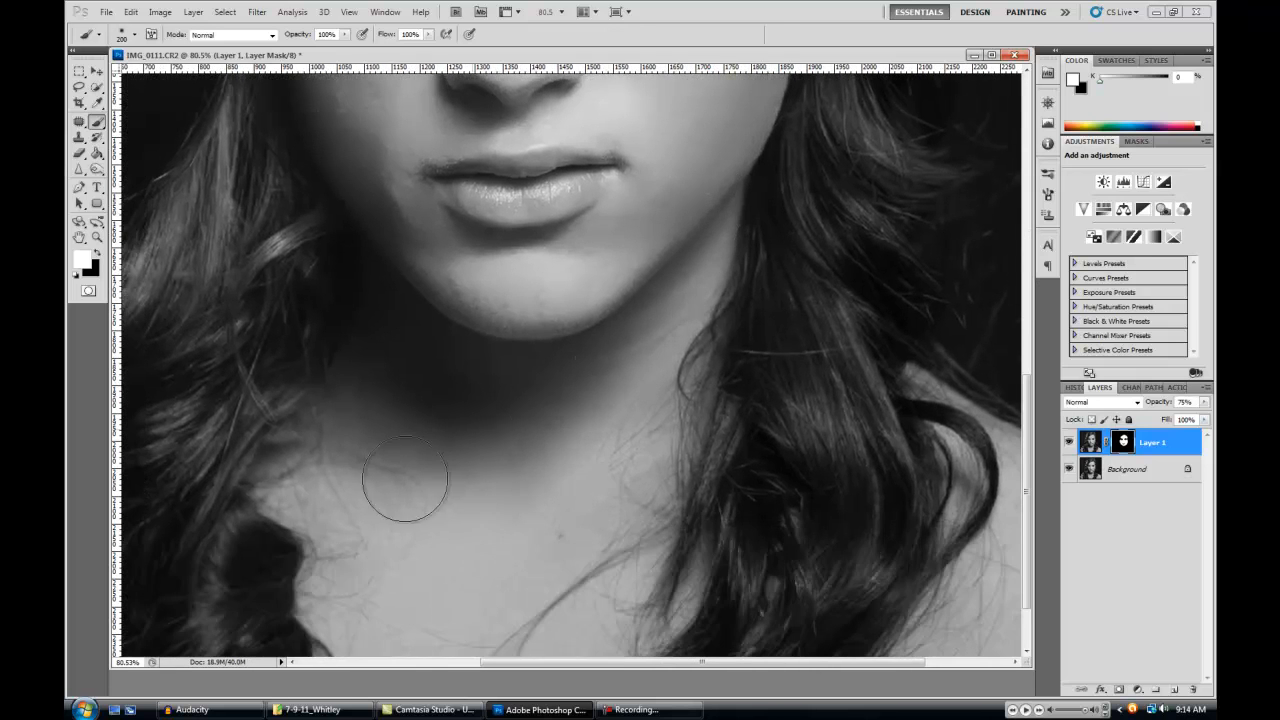
pyautogui.moveTo(440, 563); pyautogui.dragTo(436, 478)
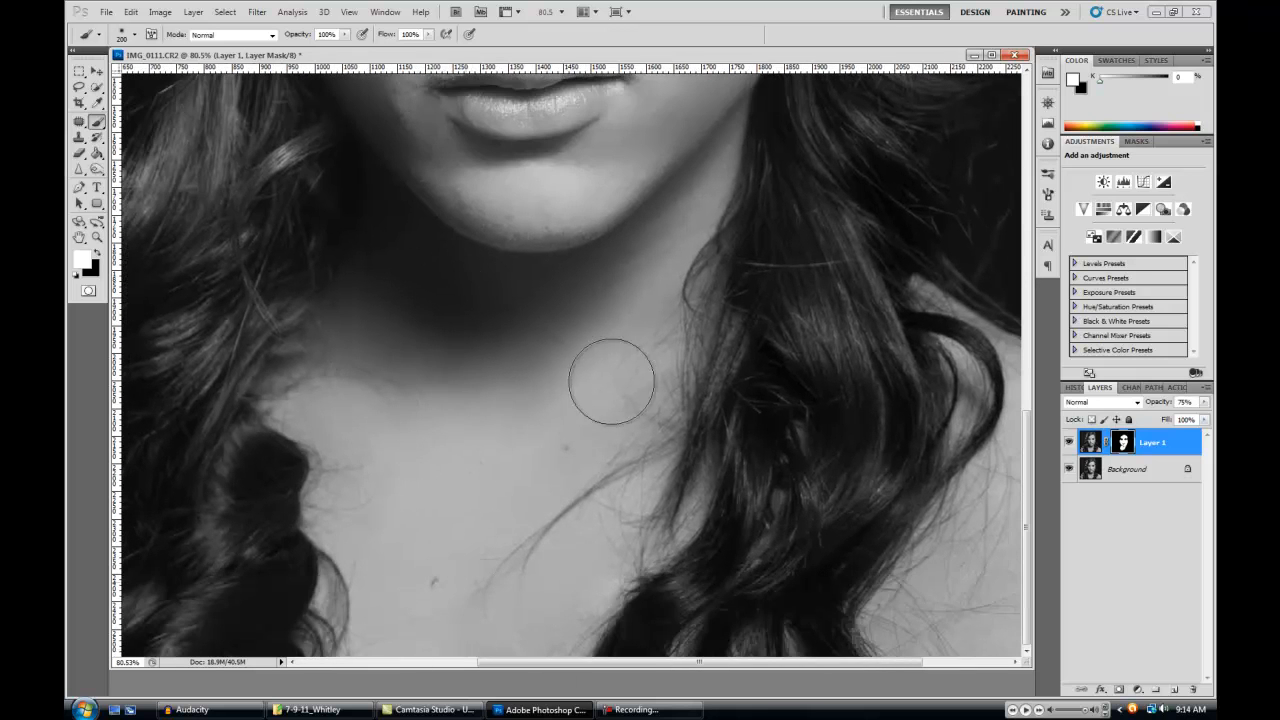
pyautogui.moveTo(742, 552); pyautogui.dragTo(567, 550)
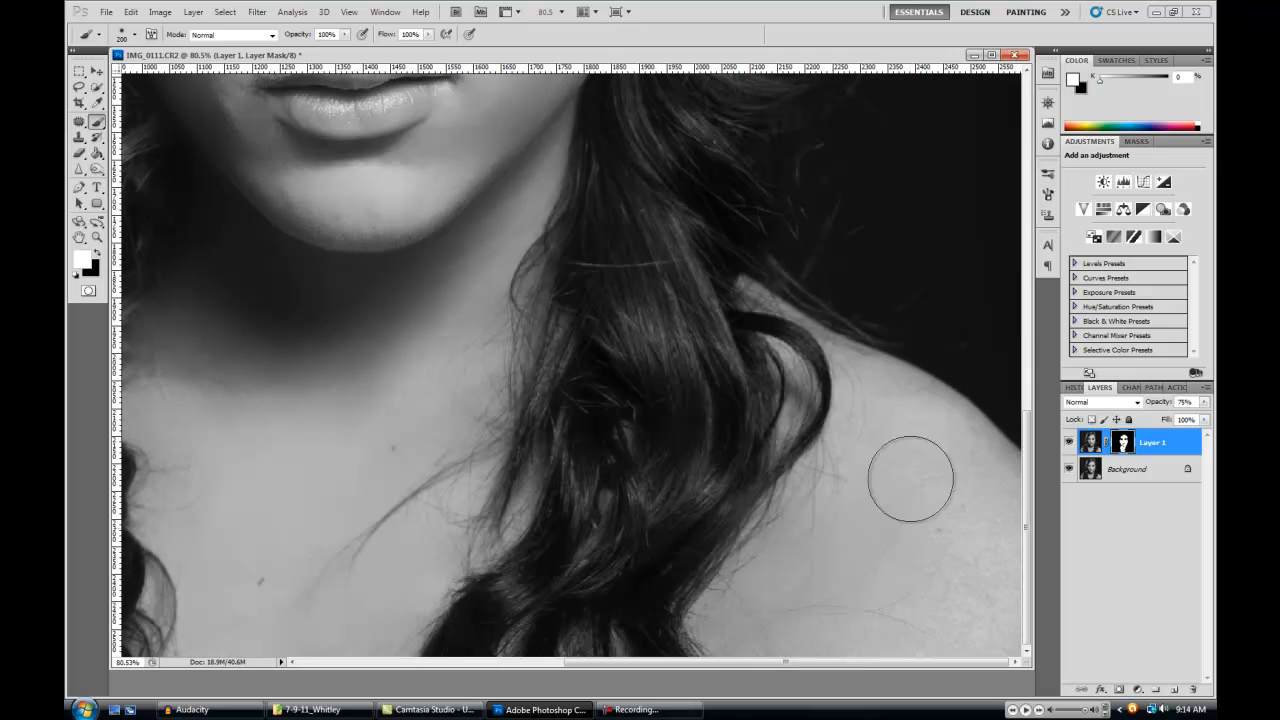
pyautogui.moveTo(729, 520); pyautogui.dragTo(940, 505)
pyautogui.moveTo(365, 500); pyautogui.dragTo(686, 503)
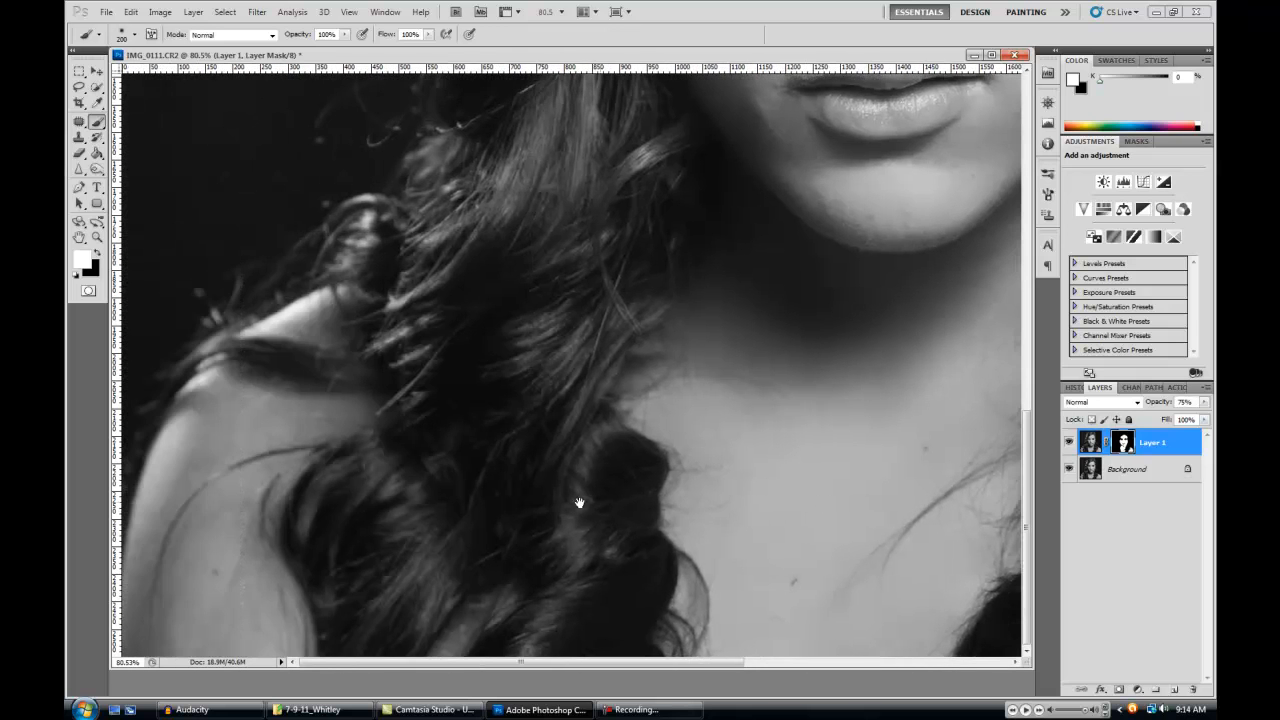
pyautogui.moveTo(706, 300)
pyautogui.mouseDown()
pyautogui.moveTo(494, 443)
pyautogui.moveTo(557, 537)
pyautogui.mouseUp()
# Step: Compare the masked smoothing with the original across the whole portrait and at 100% by toggling Layer 1's visibility
pyautogui.press('z')
pyautogui.keyDown('alt'); pyautogui.click(570, 413); pyautogui.keyUp('alt')
pyautogui.keyDown('alt'); pyautogui.click(570, 413); pyautogui.keyUp('alt')
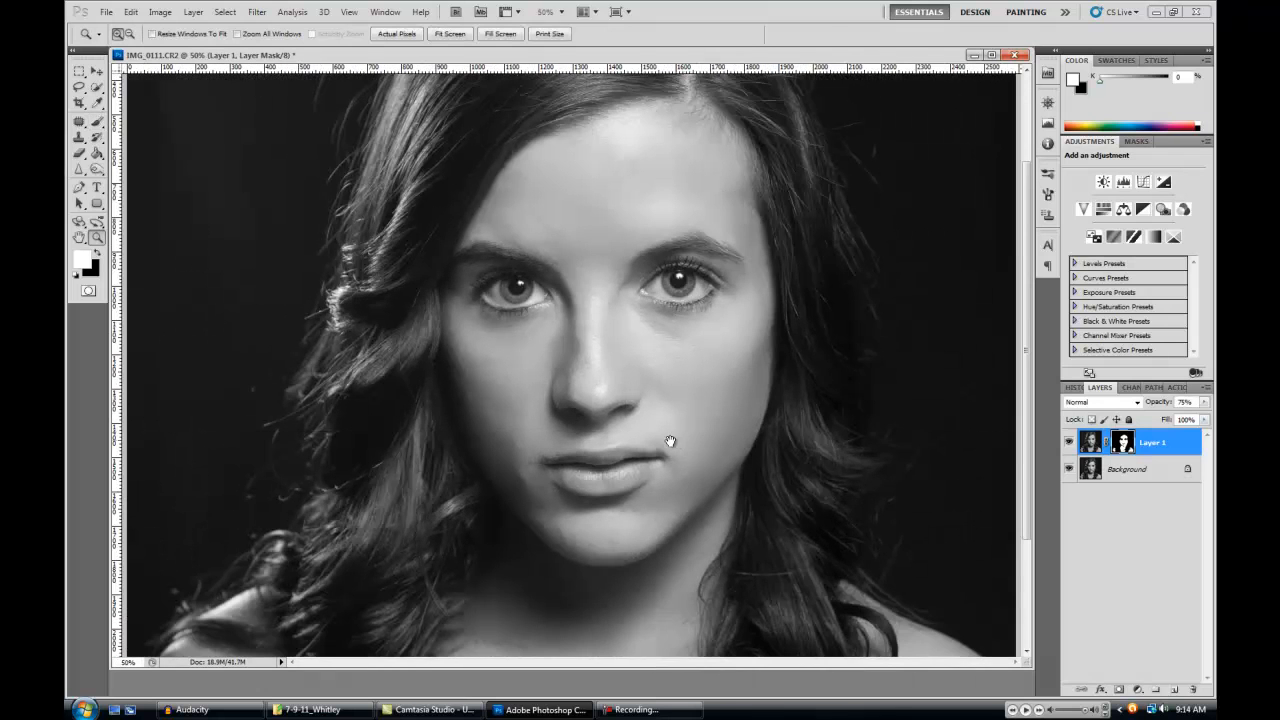
pyautogui.moveTo(677, 441); pyautogui.dragTo(677, 453)
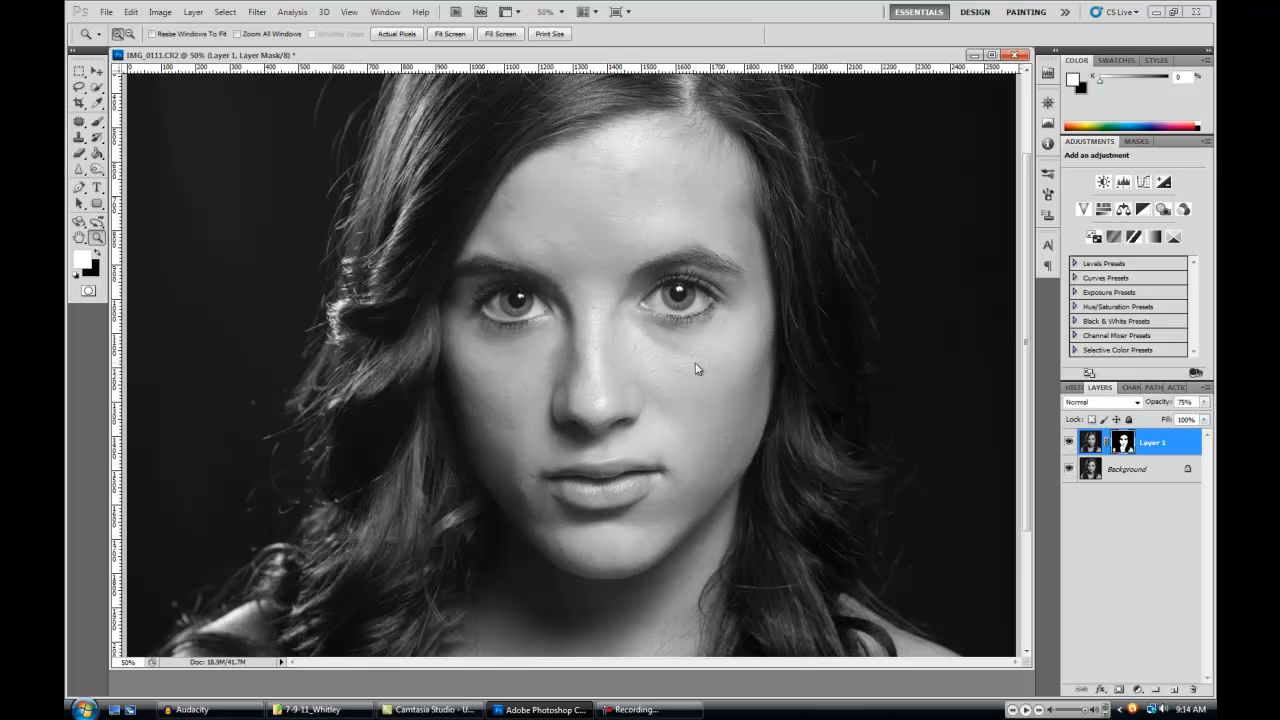
pyautogui.click(640, 360)
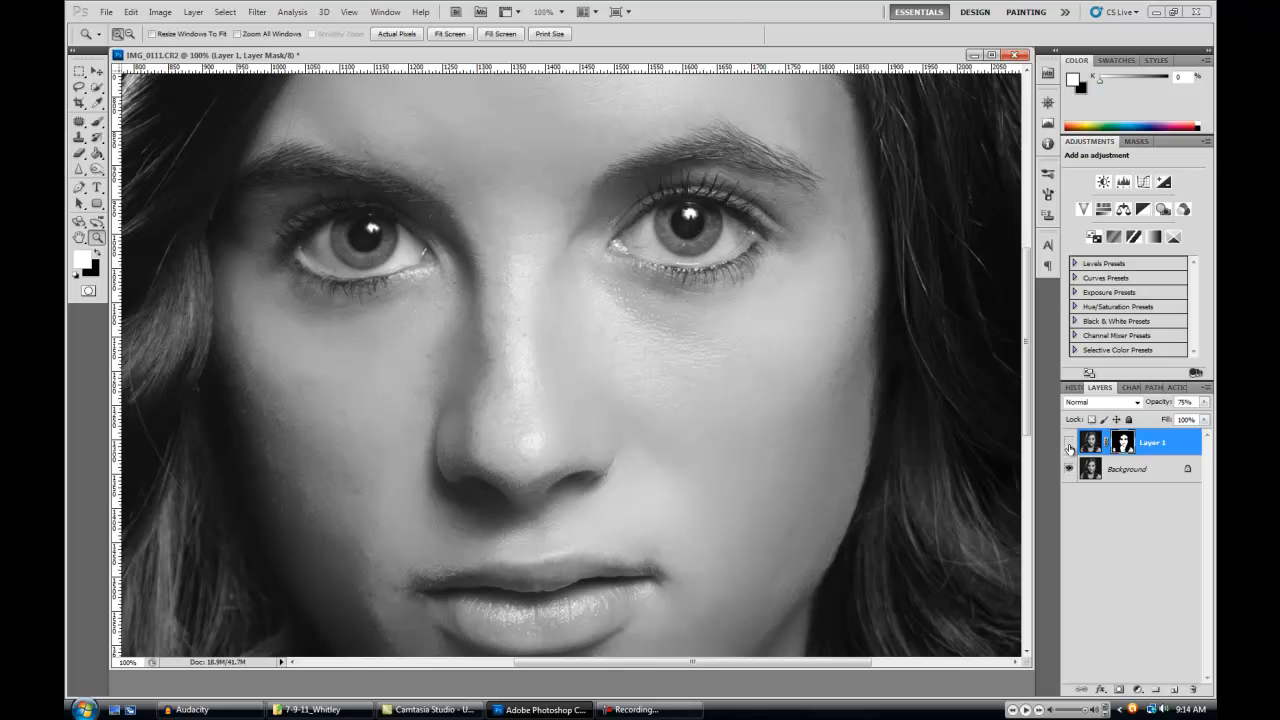
pyautogui.click(1069, 445)
pyautogui.click(1070, 445)
pyautogui.click(1070, 445)
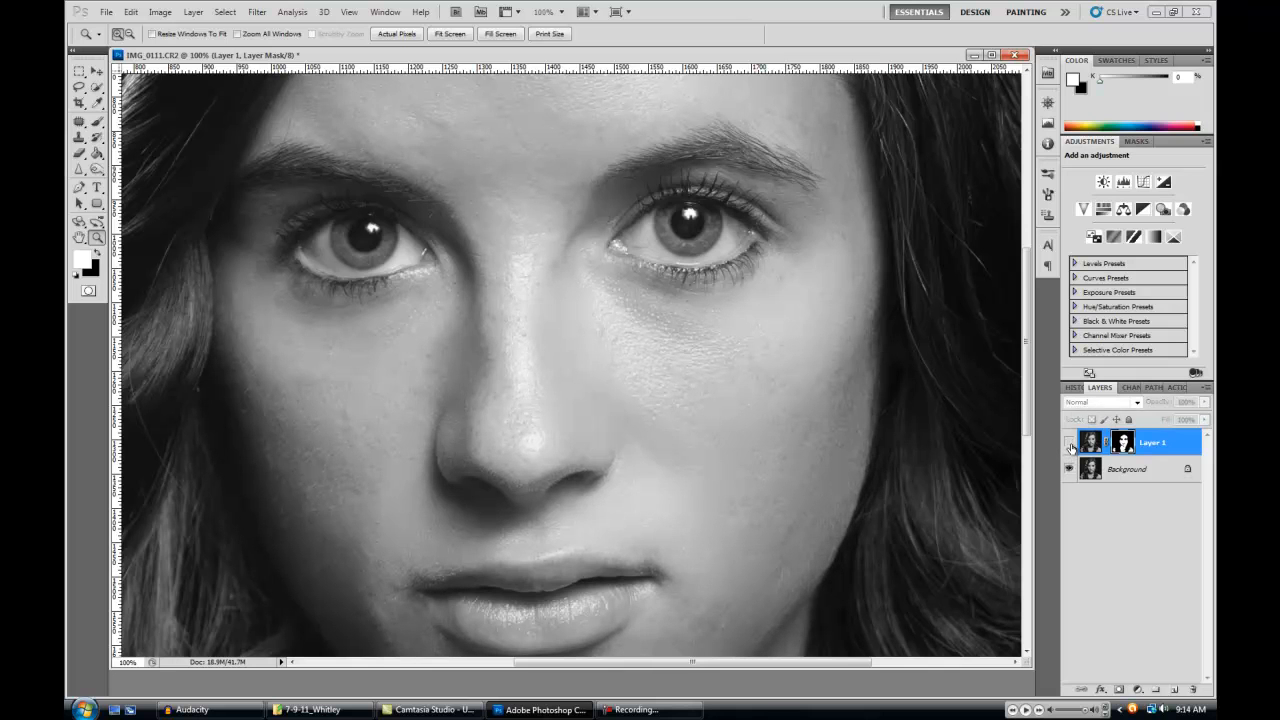
pyautogui.click(1070, 445)
pyautogui.click(1071, 447)
# Step: Examine the forehead, cheeks and lower face at 100%, toggling Layer 1 to check the smoothed skin against the original
pyautogui.moveTo(594, 263); pyautogui.dragTo(603, 441)
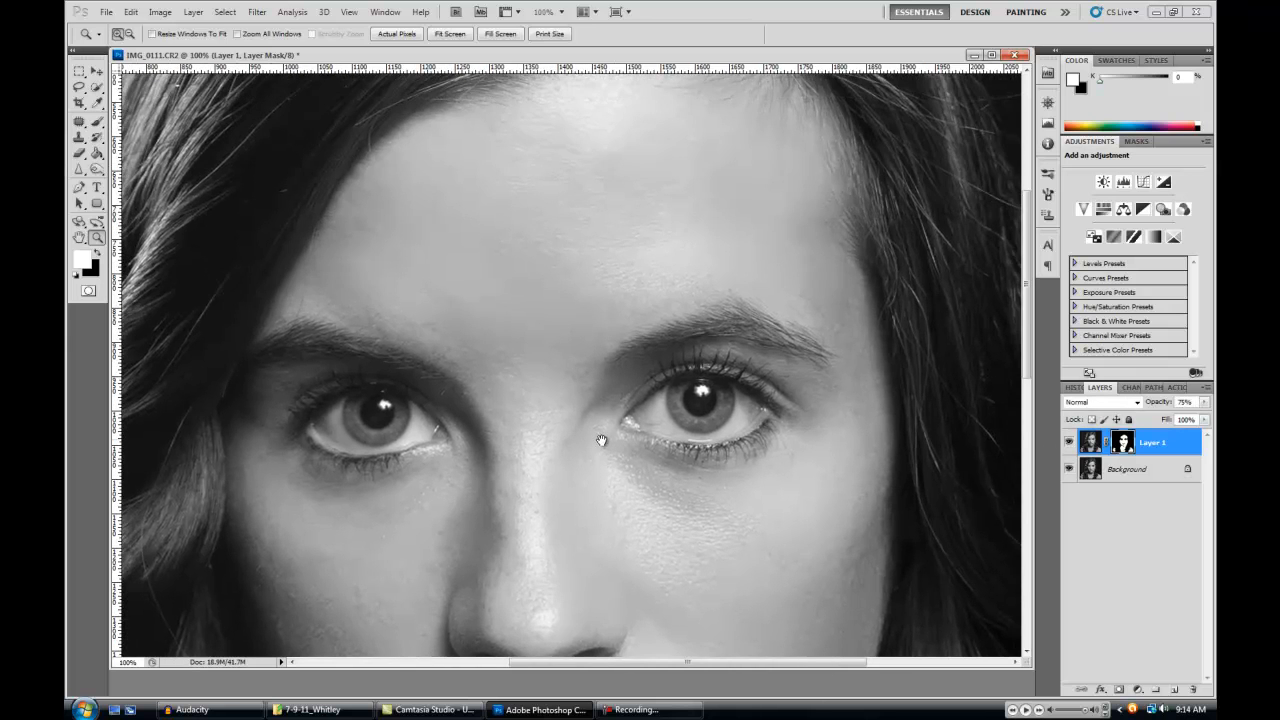
pyautogui.moveTo(721, 463); pyautogui.dragTo(592, 266)
pyautogui.scroll(-2, 620, 358)
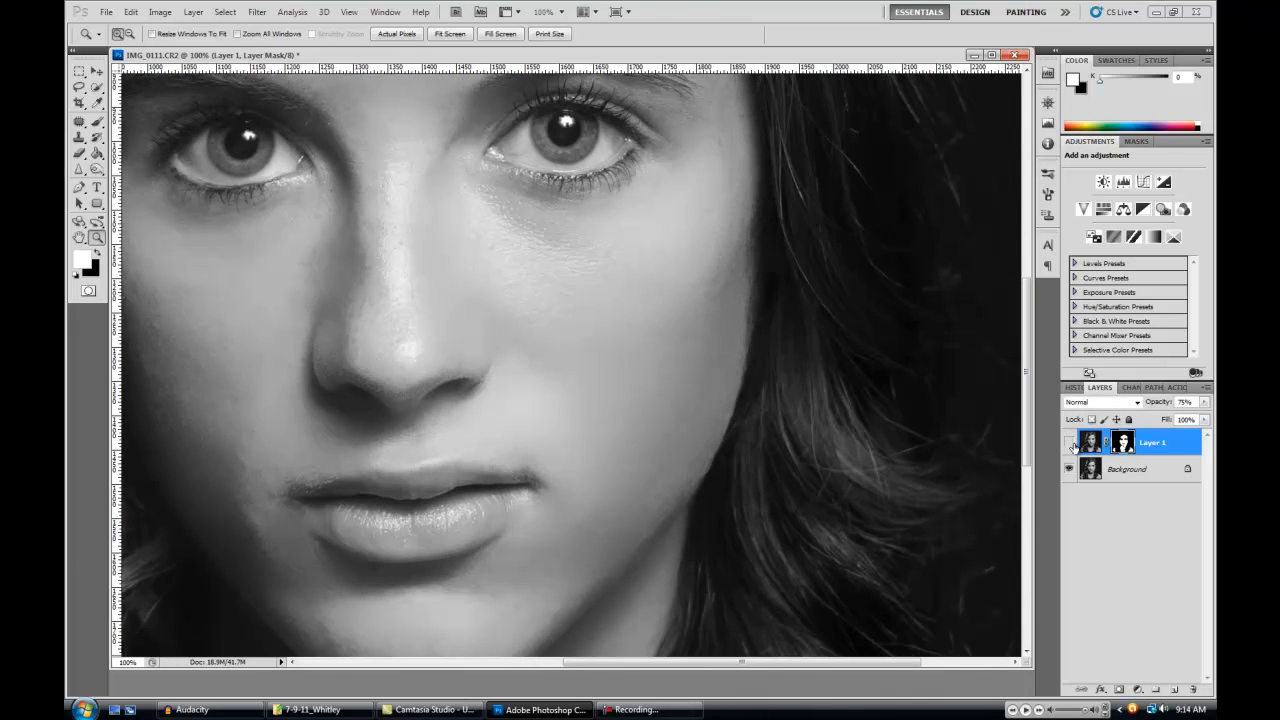
pyautogui.click(1072, 445)
pyautogui.click(1072, 445)
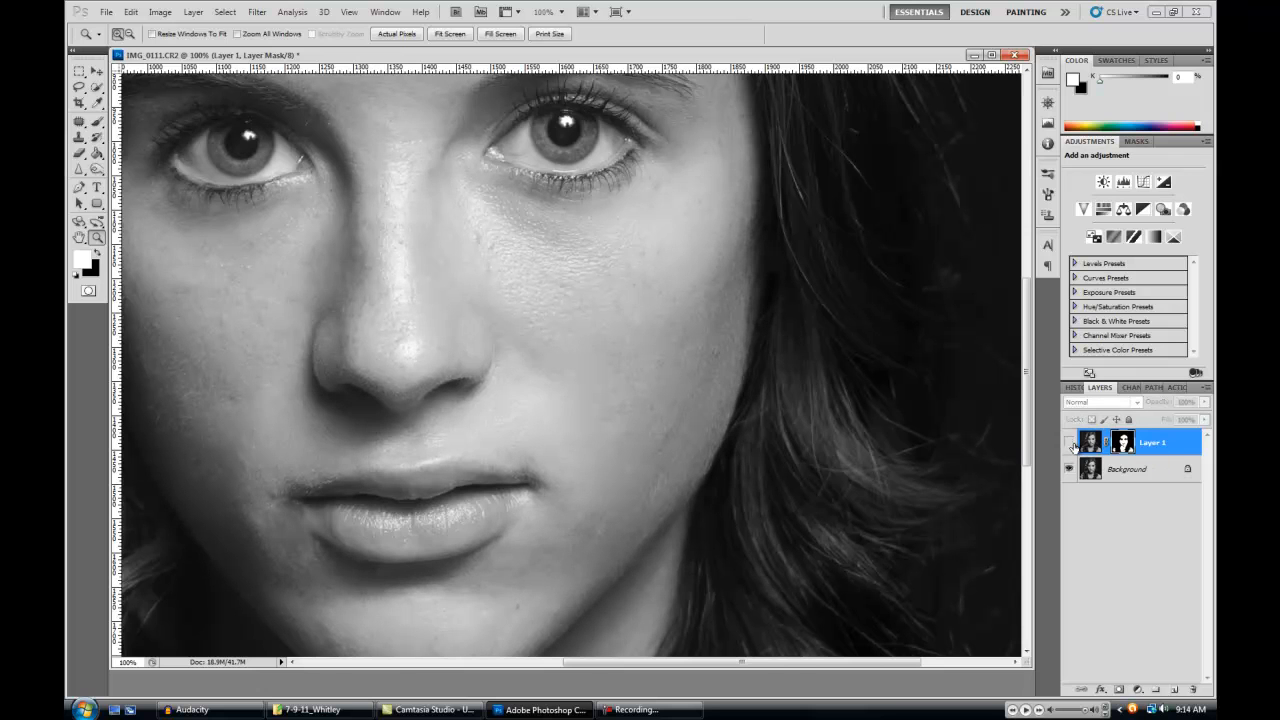
pyautogui.rightClick(567, 394)
pyautogui.click(606, 419)
pyautogui.moveTo(637, 421); pyautogui.dragTo(756, 362)
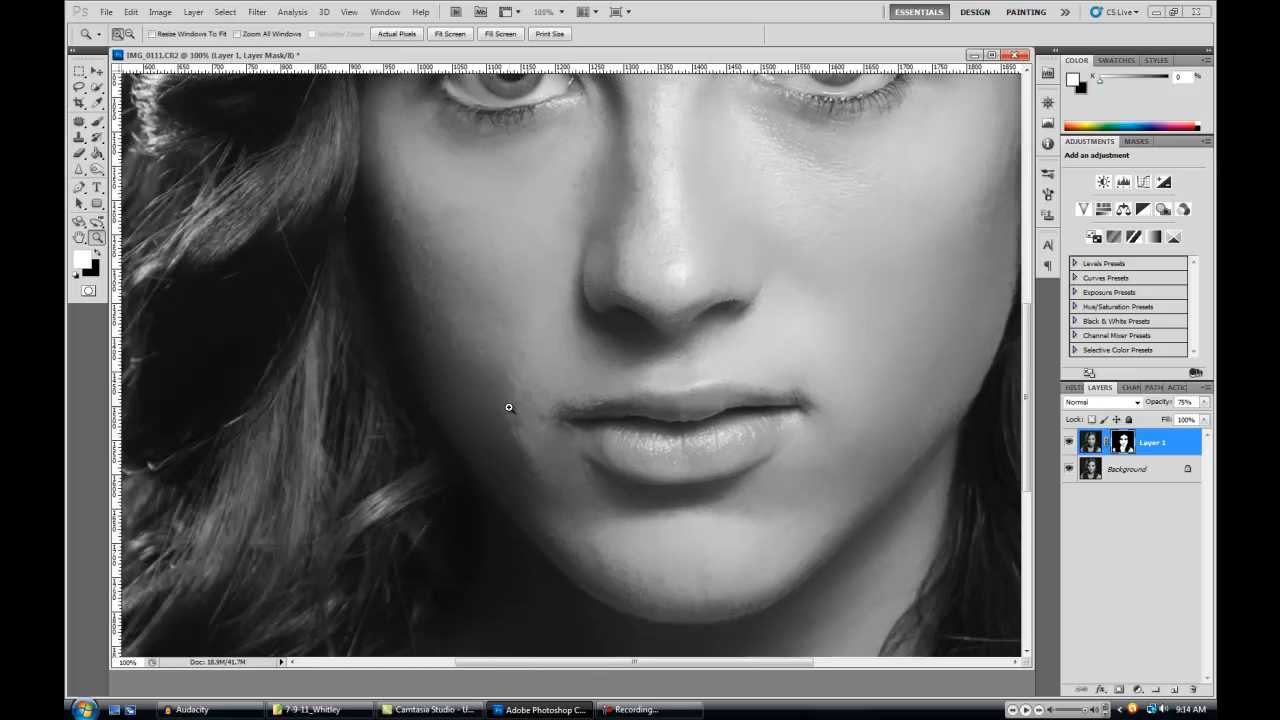
# Step: Check the skin around the mouth and nose at 200% with Layer 1 toggled, and review the portrait at 50%
pyautogui.click(503, 406)
pyautogui.moveTo(620, 389); pyautogui.dragTo(622, 491)
pyautogui.click(1070, 444)
pyautogui.click(1070, 444)
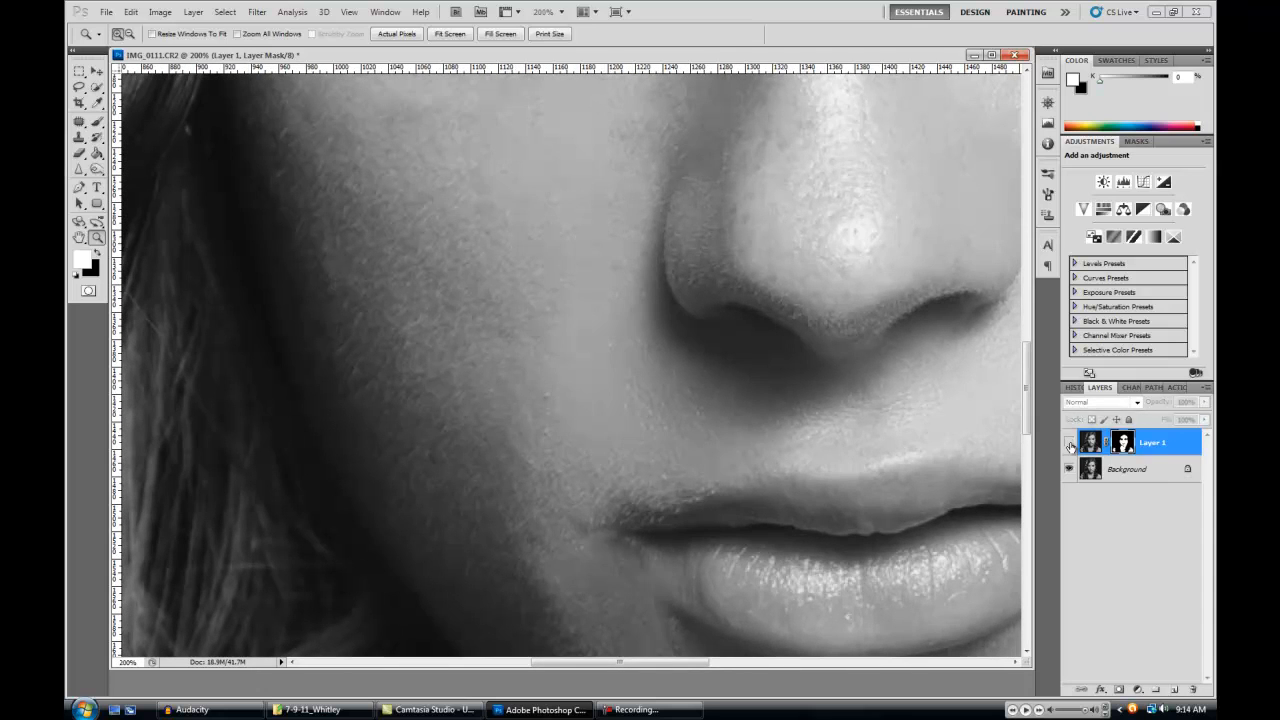
pyautogui.moveTo(737, 337); pyautogui.dragTo(722, 452)
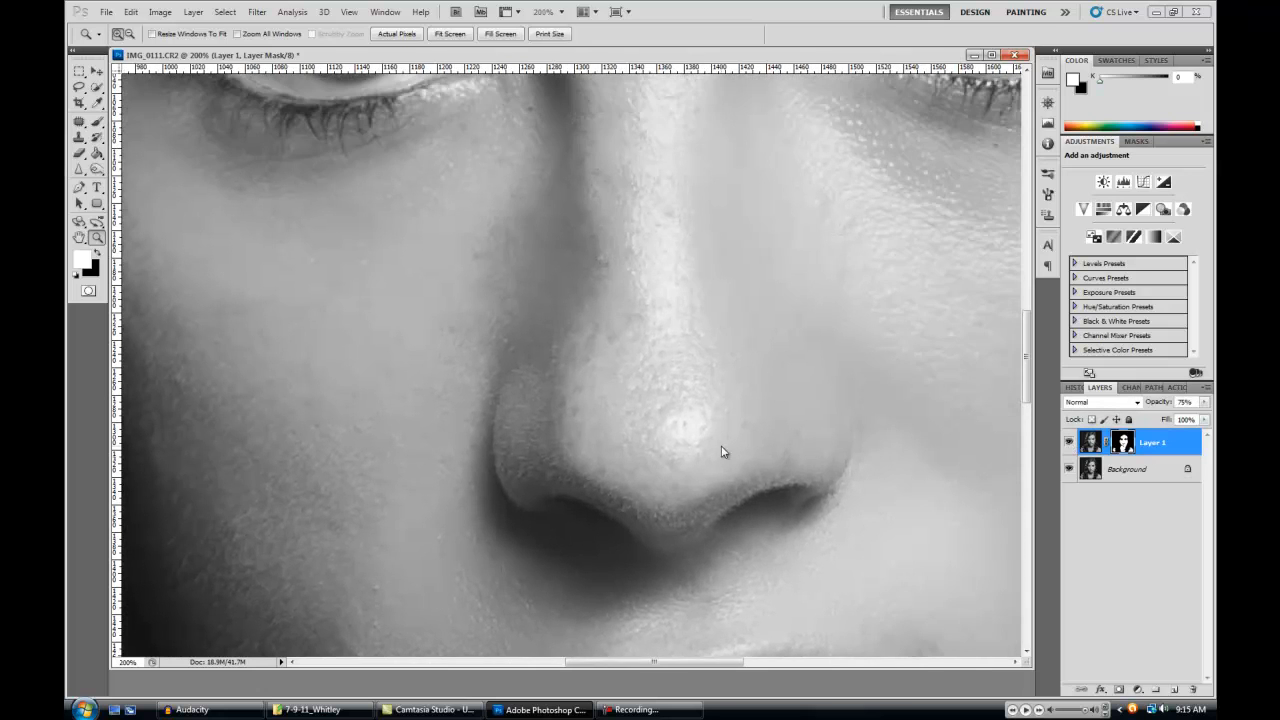
pyautogui.keyDown('alt'); pyautogui.click(720, 451); pyautogui.keyUp('alt')
pyautogui.keyDown('alt'); pyautogui.click(720, 451); pyautogui.keyUp('alt')
pyautogui.keyDown('alt'); pyautogui.click(719, 450); pyautogui.keyUp('alt')
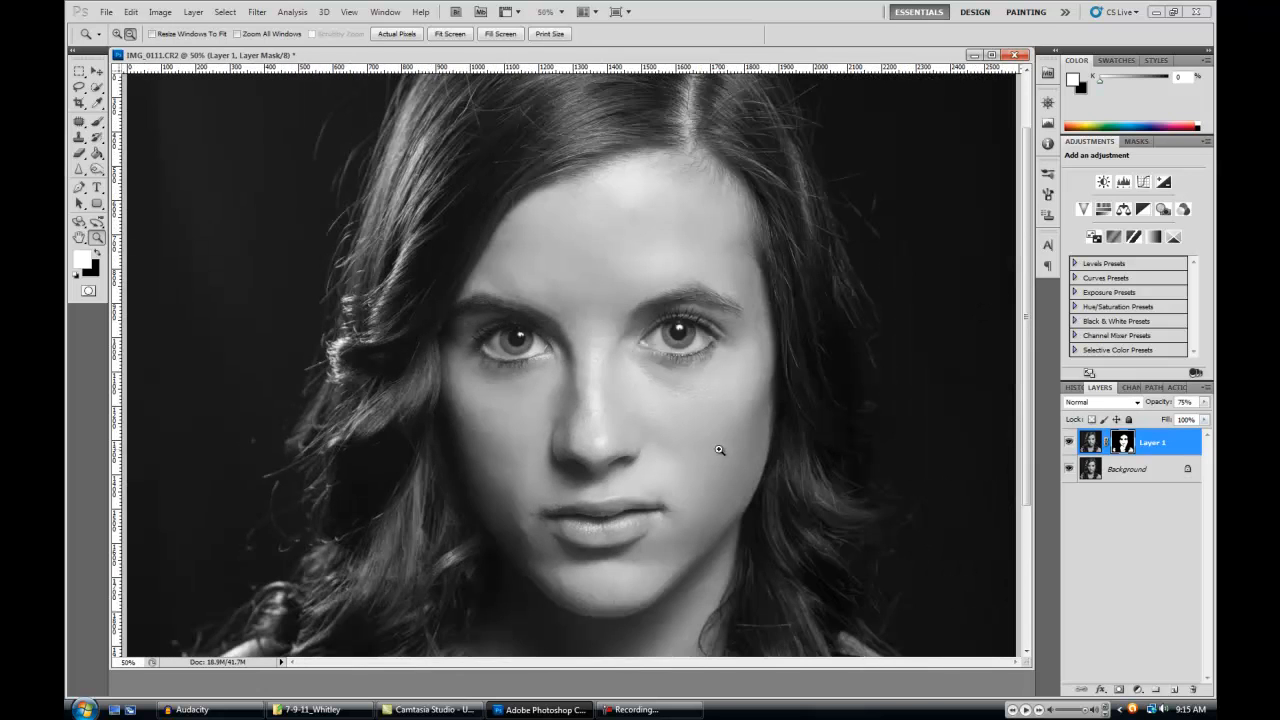
pyautogui.moveTo(729, 471); pyautogui.dragTo(730, 405)
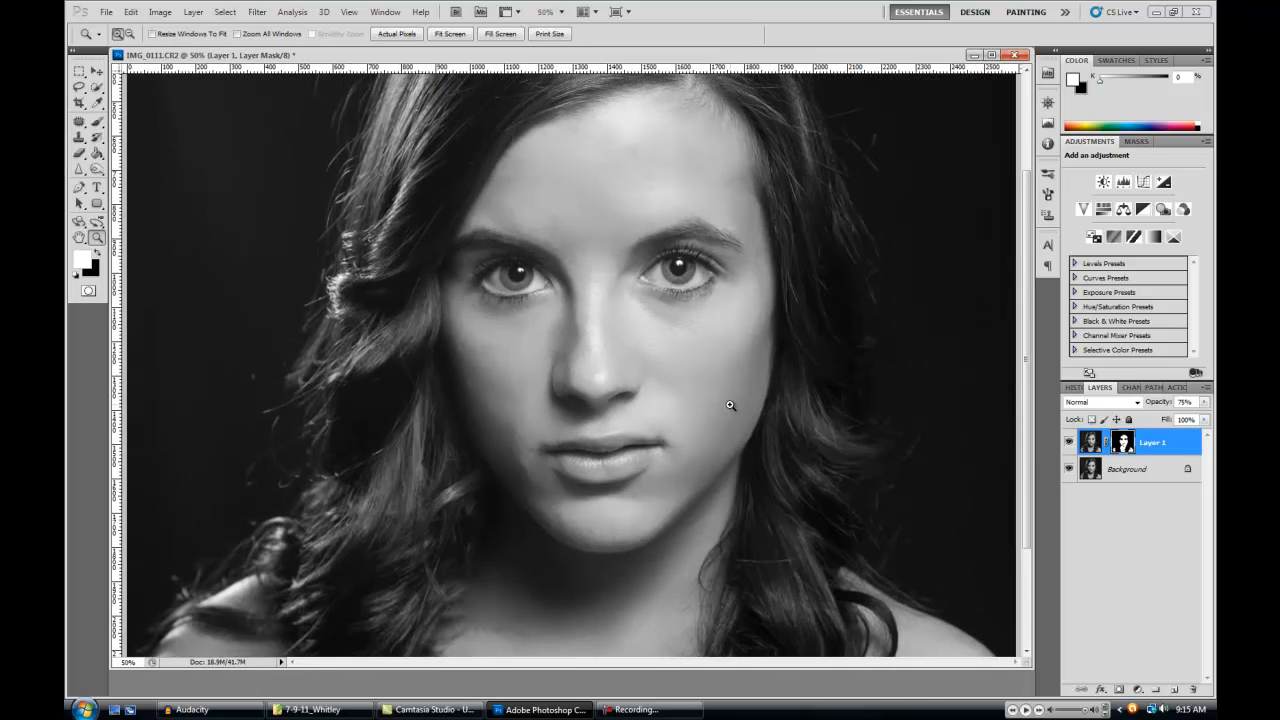
# Step: Make Layer 1's image active instead of its mask
pyautogui.click(1167, 447)
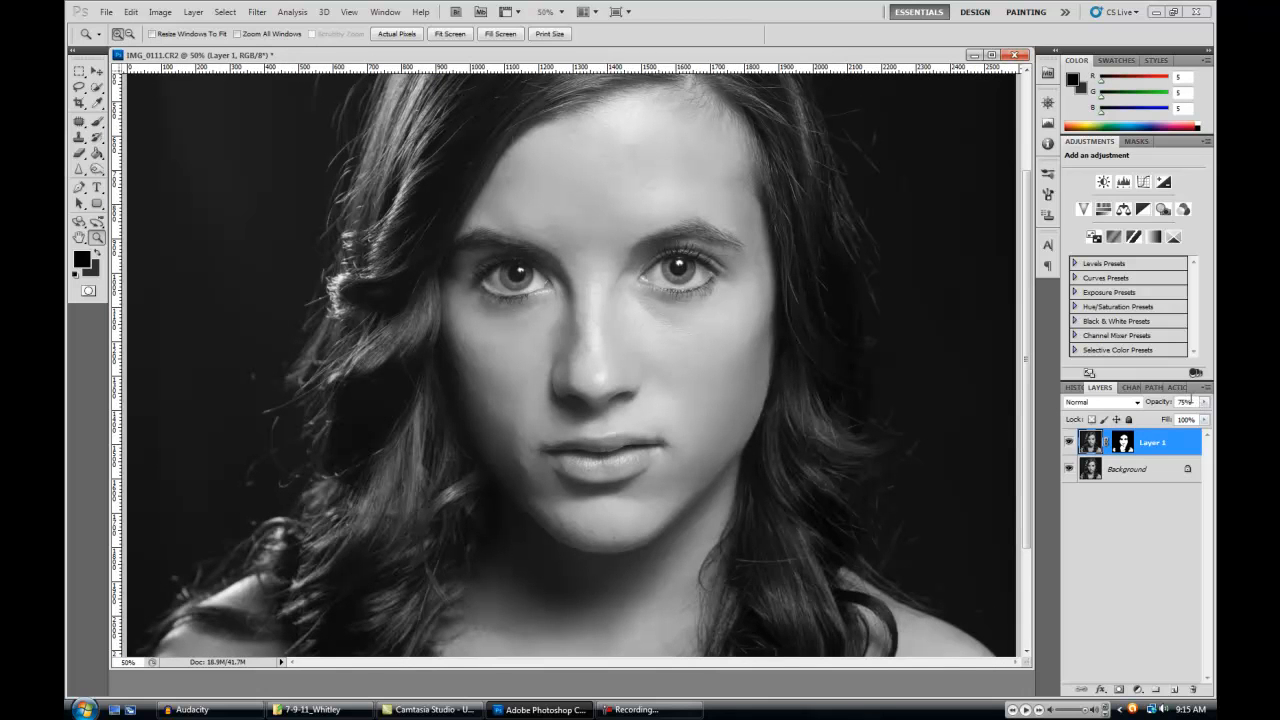